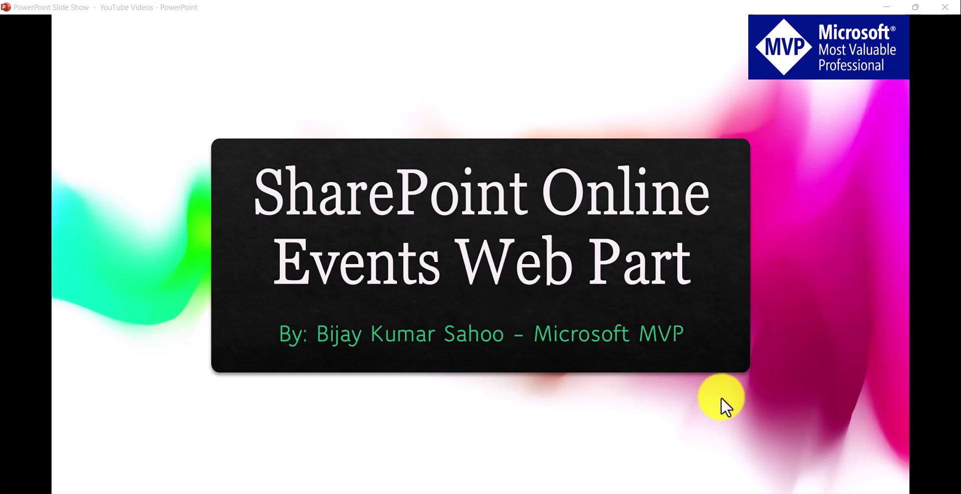
pyautogui.click(717, 397)
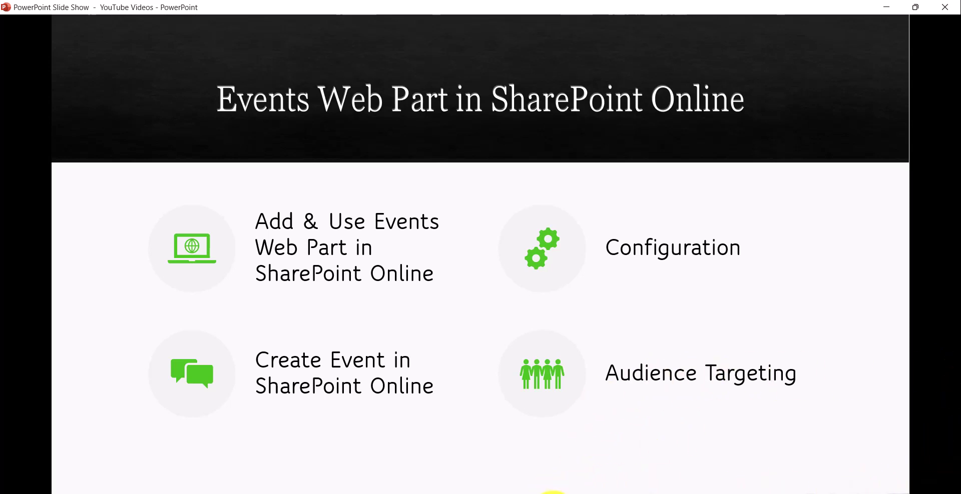
pyautogui.click(553, 493)
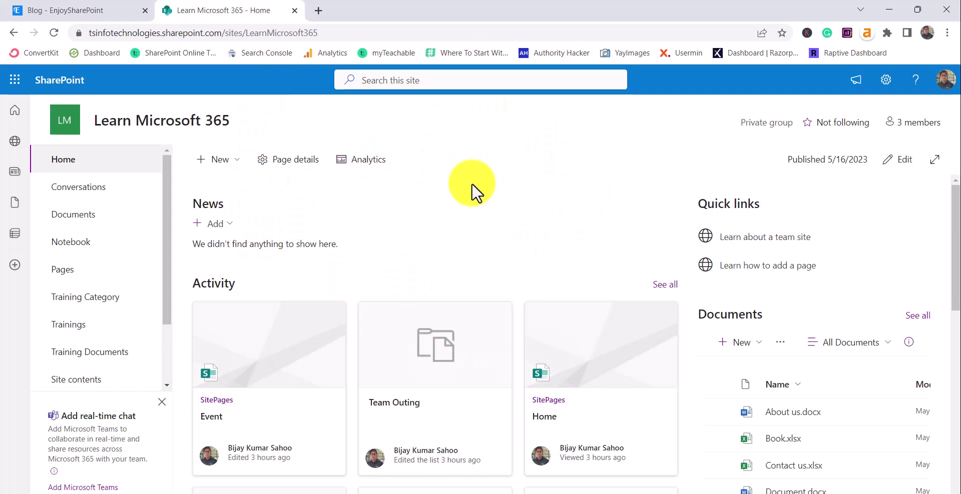
# Create a new page from the Blank template in the Learn Microsoft 365 site
pyautogui.click(101, 164)
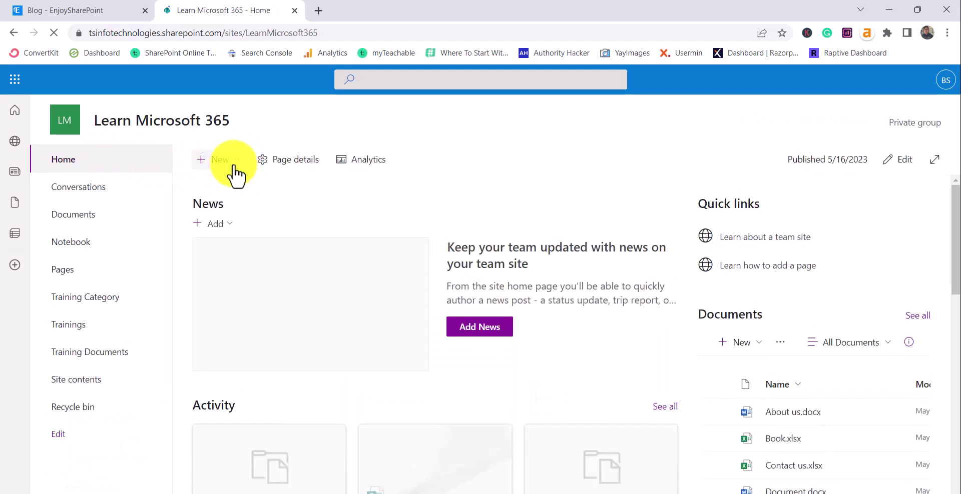
pyautogui.click(234, 164)
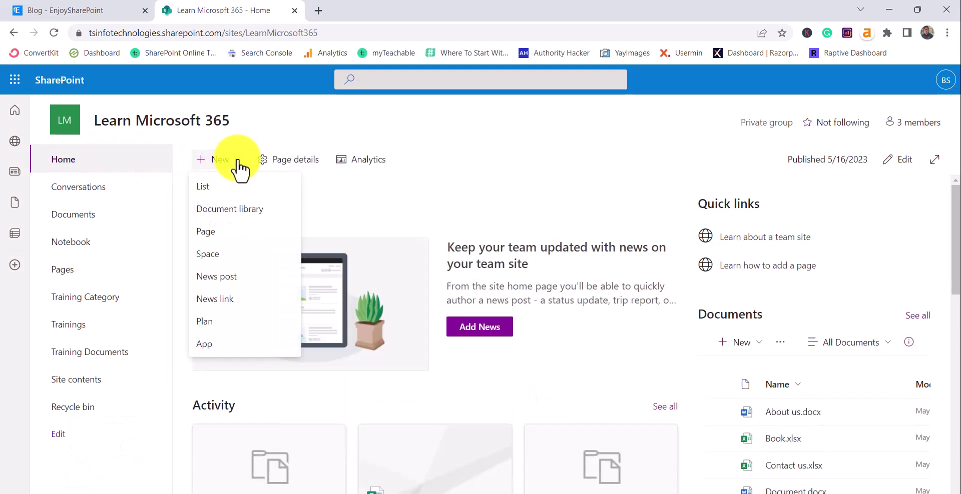
pyautogui.click(231, 233)
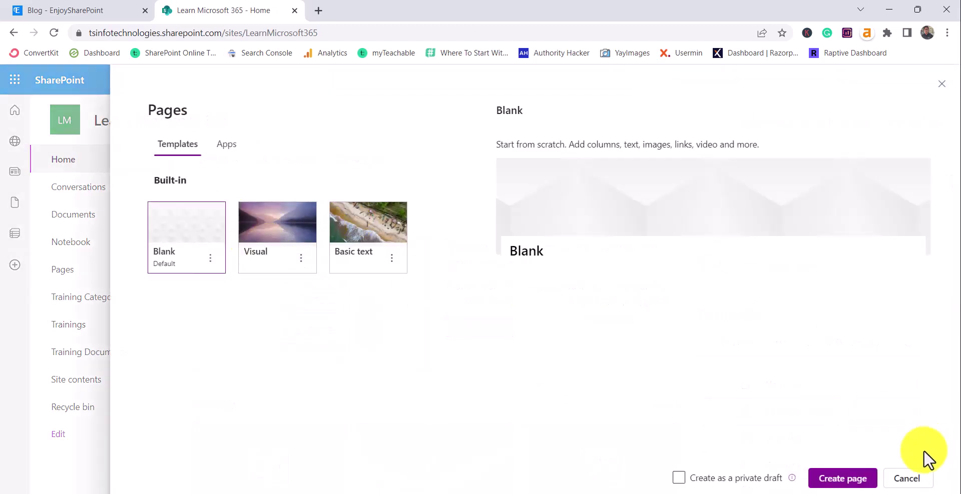
pyautogui.click(831, 480)
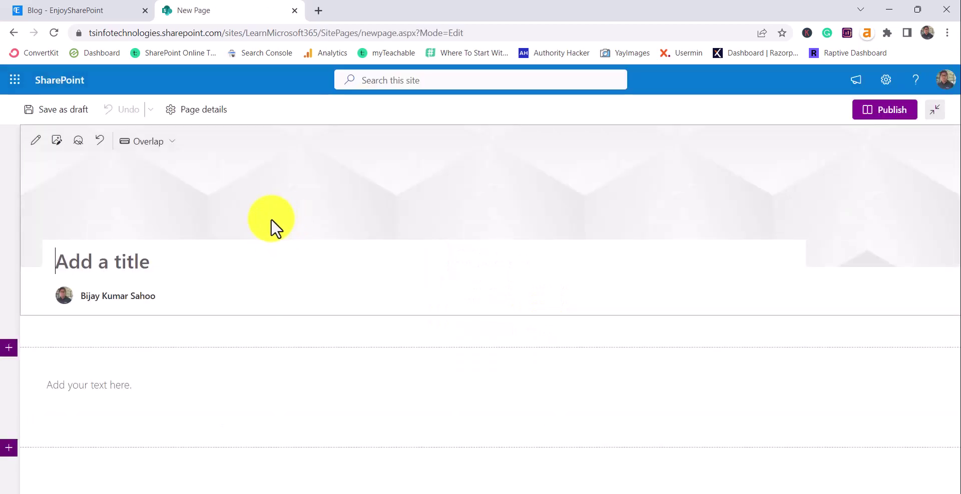
# Title the new page EventWP, publish it, and dismiss the page promotion options
pyautogui.write('EventWP')
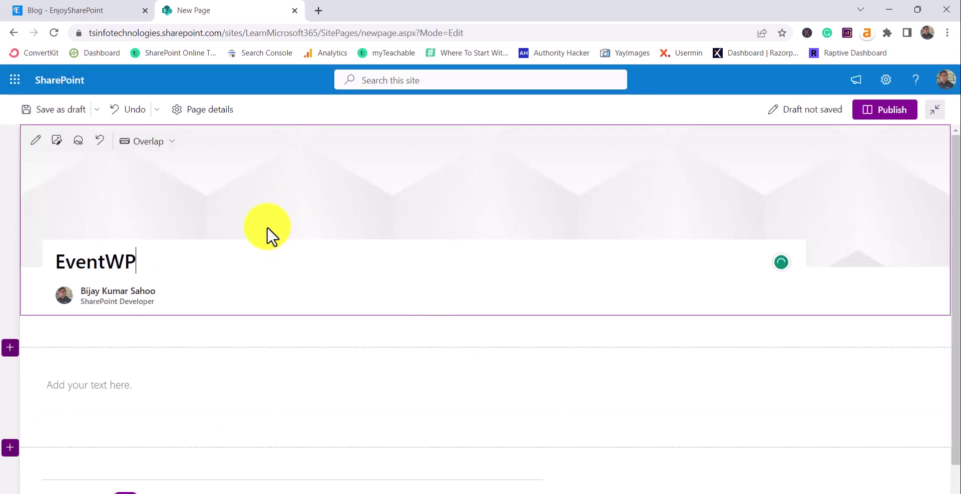
pyautogui.click(885, 110)
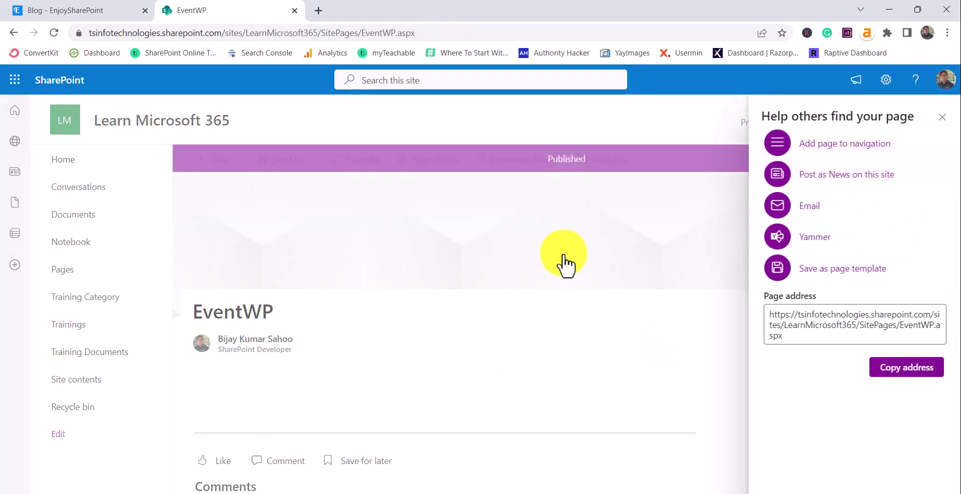
pyautogui.click(942, 117)
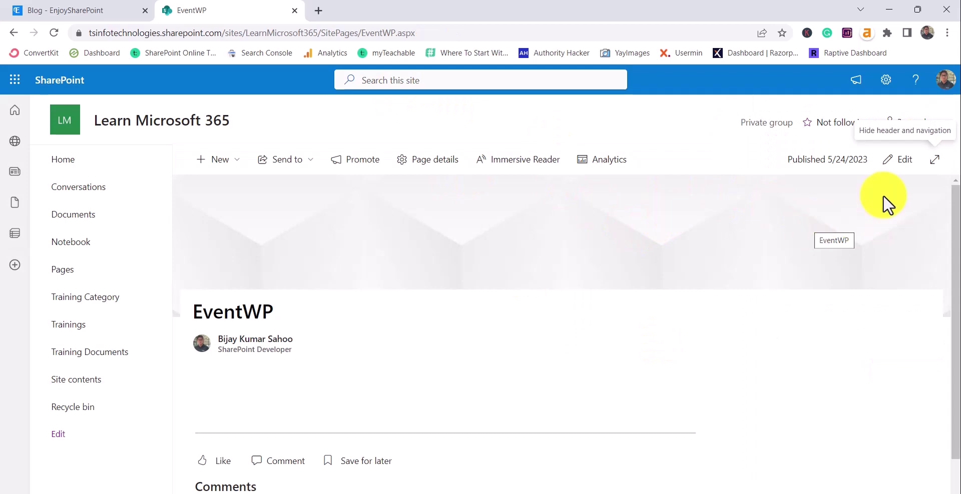
# Edit the EventWP page and delete its empty text web part
pyautogui.click(907, 158)
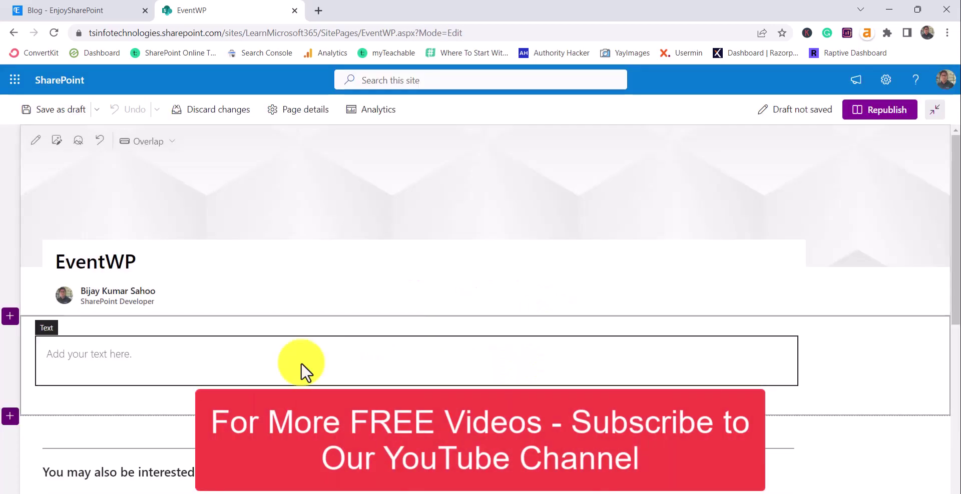
pyautogui.click(108, 343)
pyautogui.click(91, 324)
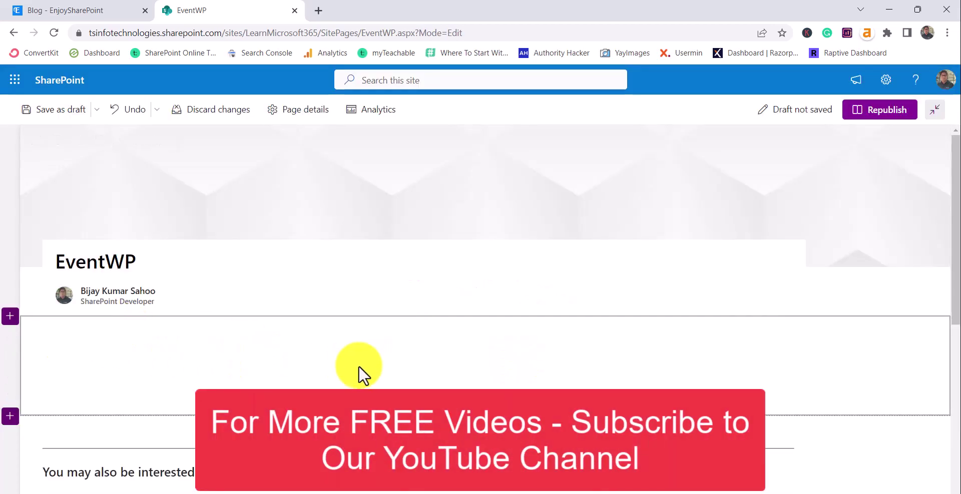
# Search the web parts for "eve" and add the Events web part to the empty section's first column
pyautogui.moveTo(416, 331)
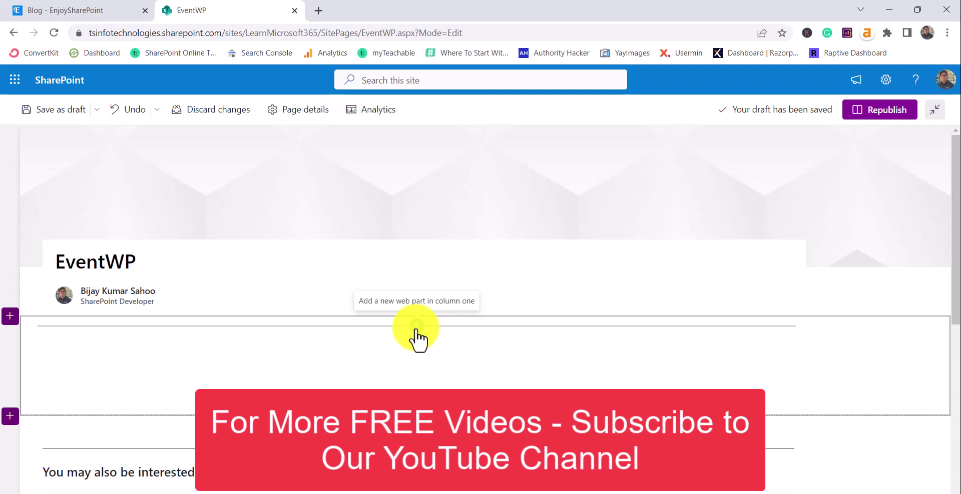
pyautogui.click(434, 315)
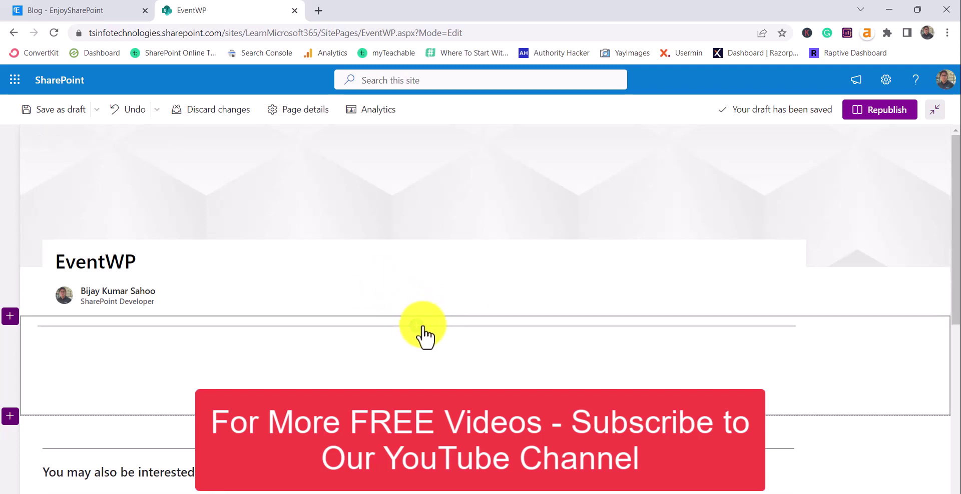
pyautogui.click(416, 327)
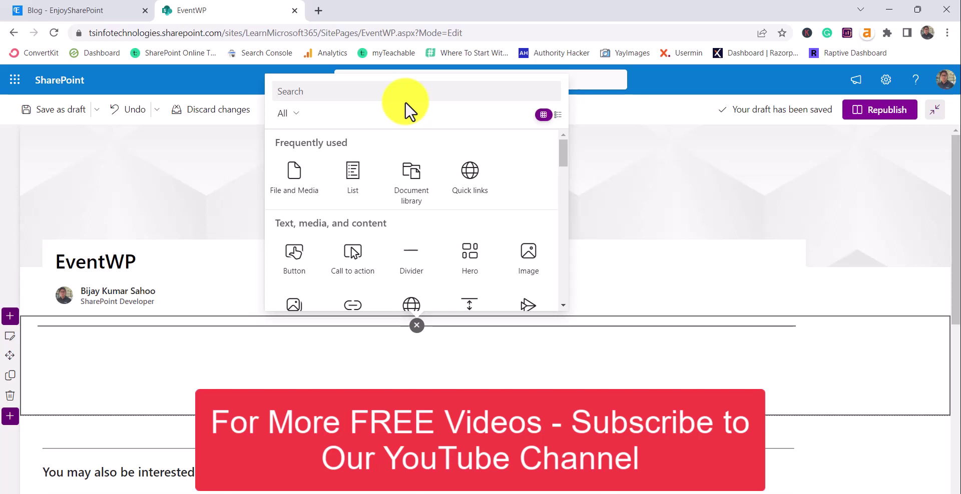
pyautogui.write('eve')
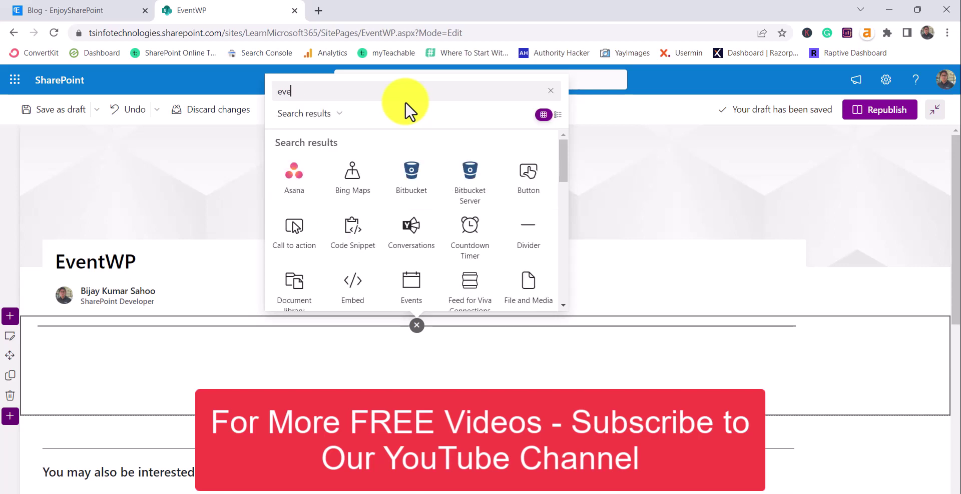
pyautogui.click(354, 176)
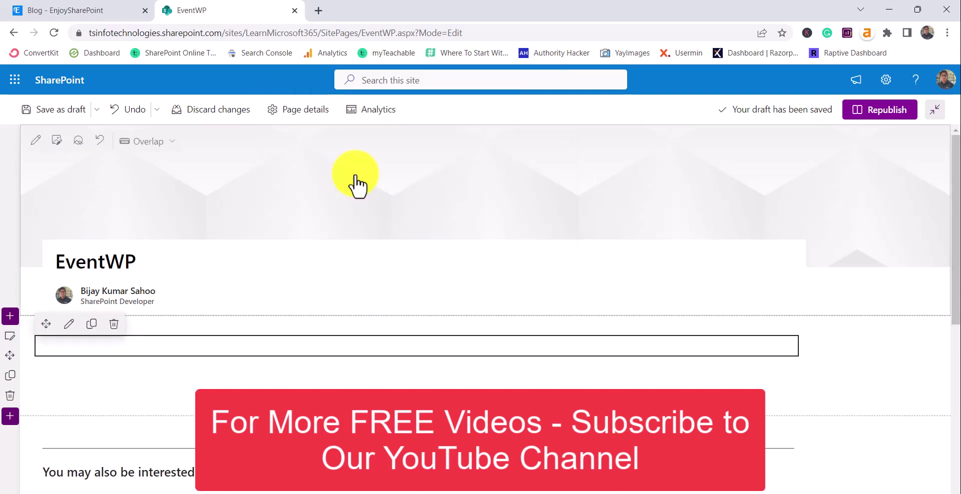
pyautogui.scroll(-2, 300, 376)
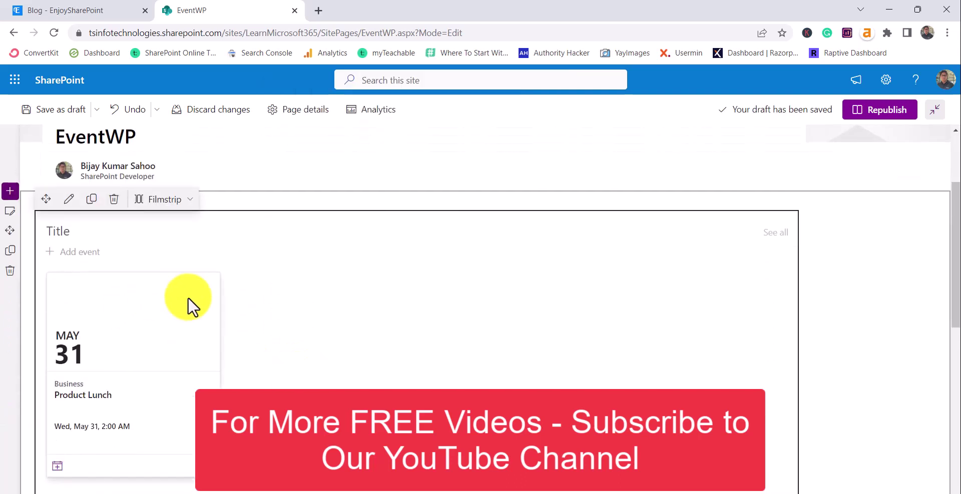
# Open the Events web part's settings and set its event source to This site
pyautogui.click(69, 199)
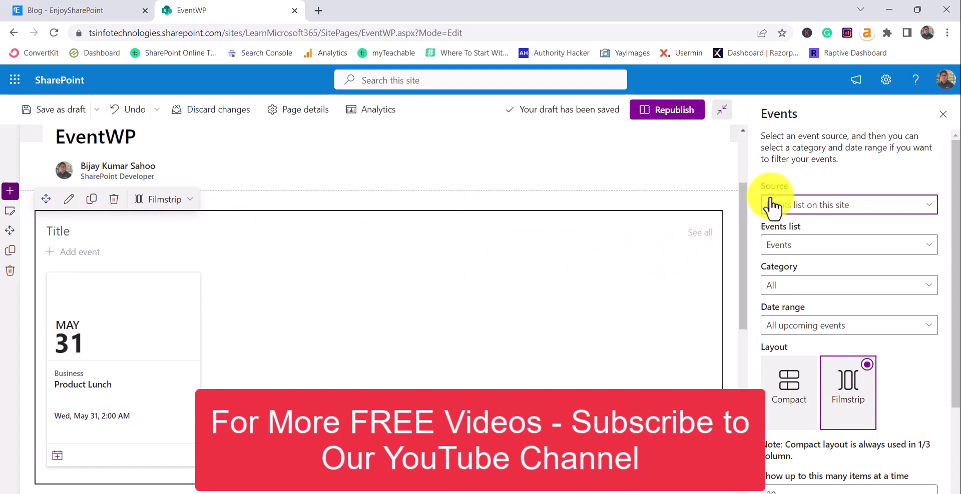
pyautogui.click(784, 212)
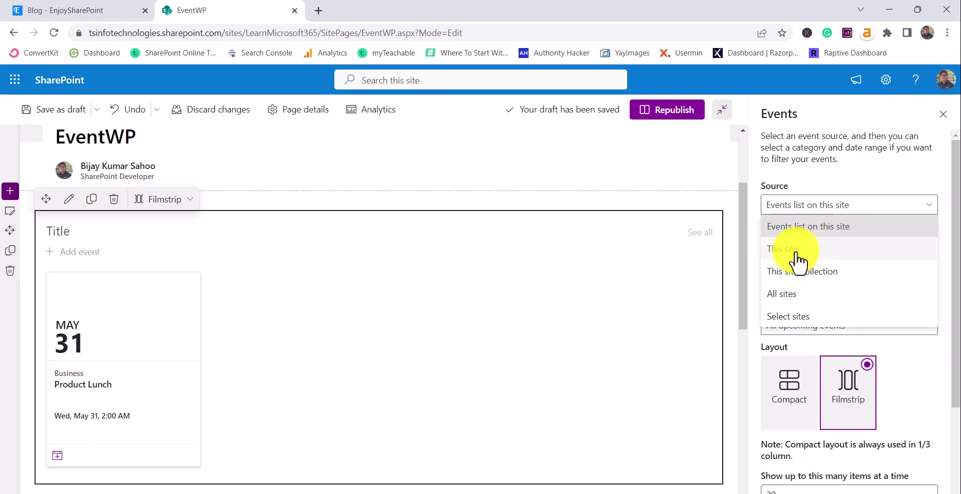
pyautogui.click(832, 257)
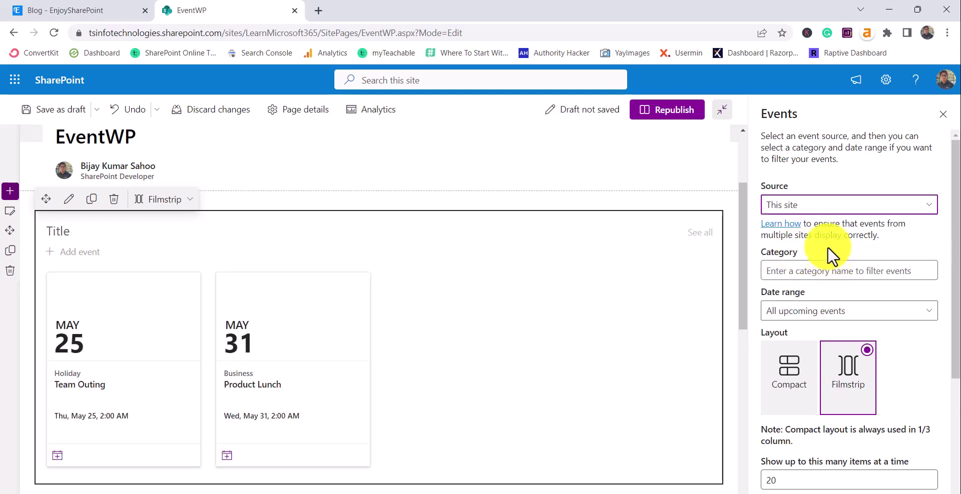
# Switch the event source to Select sites and look through the sites offered for selection
pyautogui.click(817, 207)
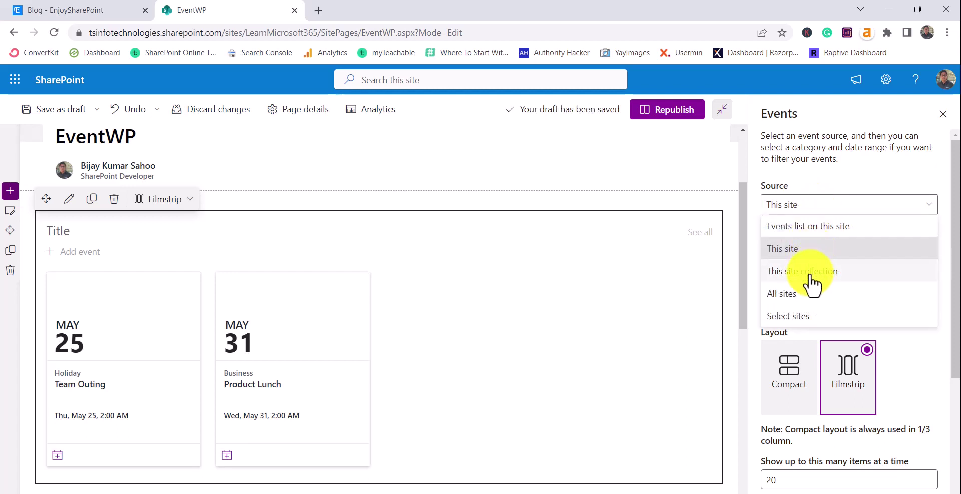
pyautogui.click(799, 320)
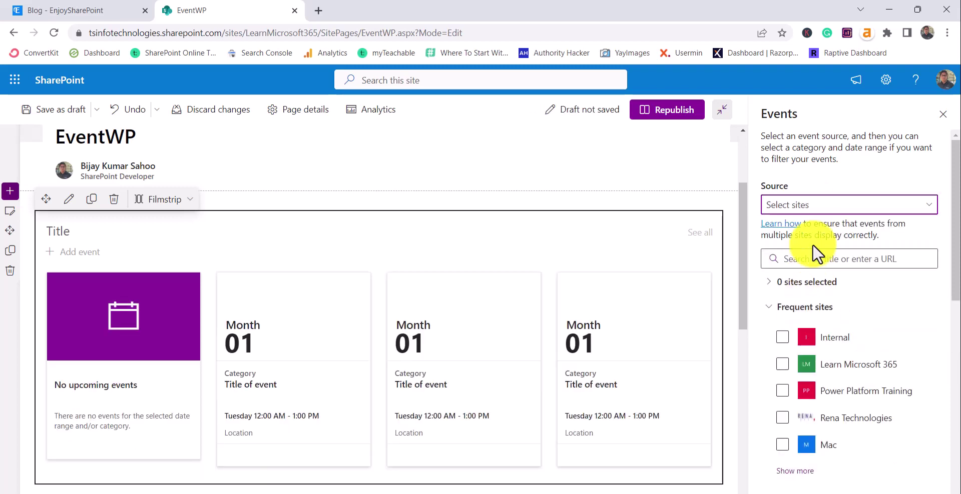
pyautogui.scroll(-4, 805, 379)
pyautogui.scroll(3, 805, 379)
pyautogui.click(806, 356)
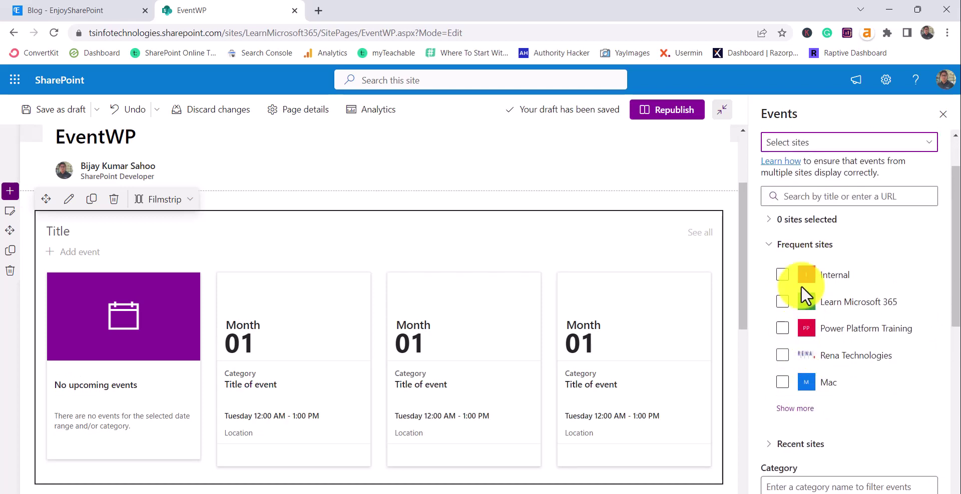
pyautogui.click(783, 355)
pyautogui.scroll(1, 791, 301)
# Set the source to Events list on this site, using the Events list and the All category
pyautogui.click(802, 206)
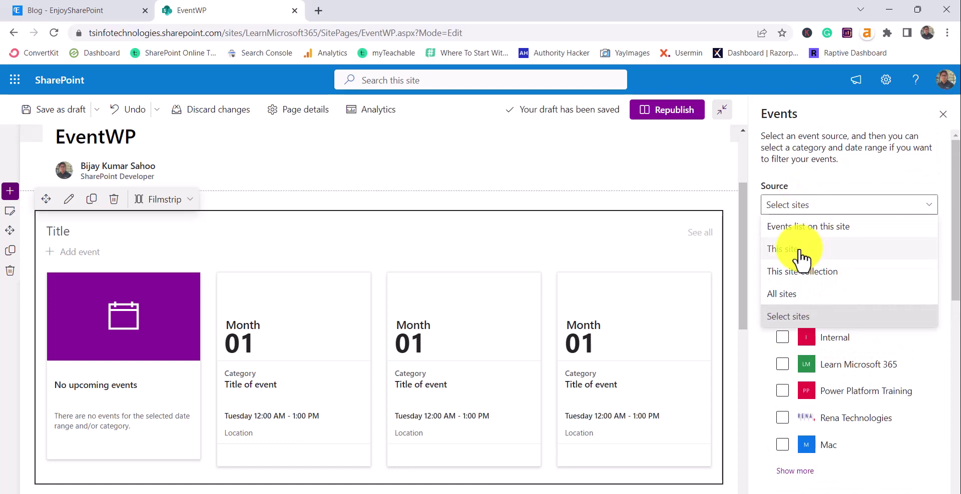
pyautogui.click(801, 227)
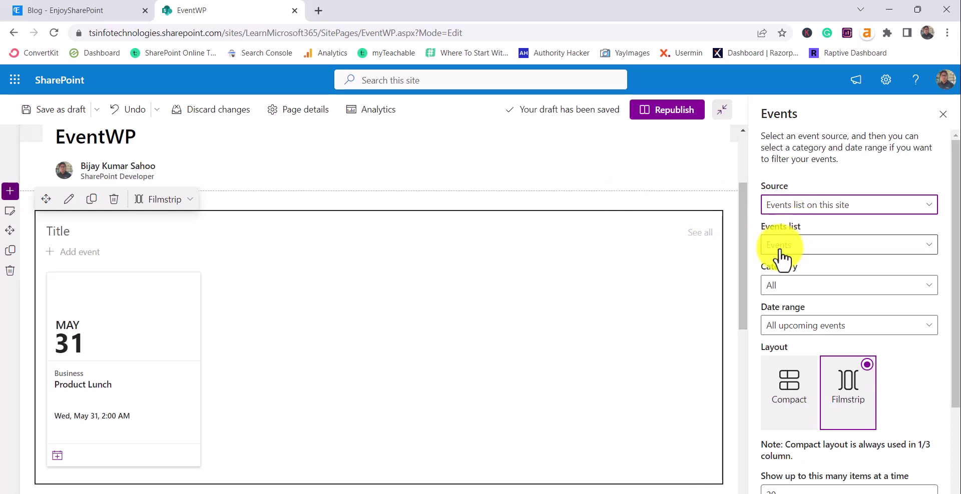
pyautogui.click(801, 249)
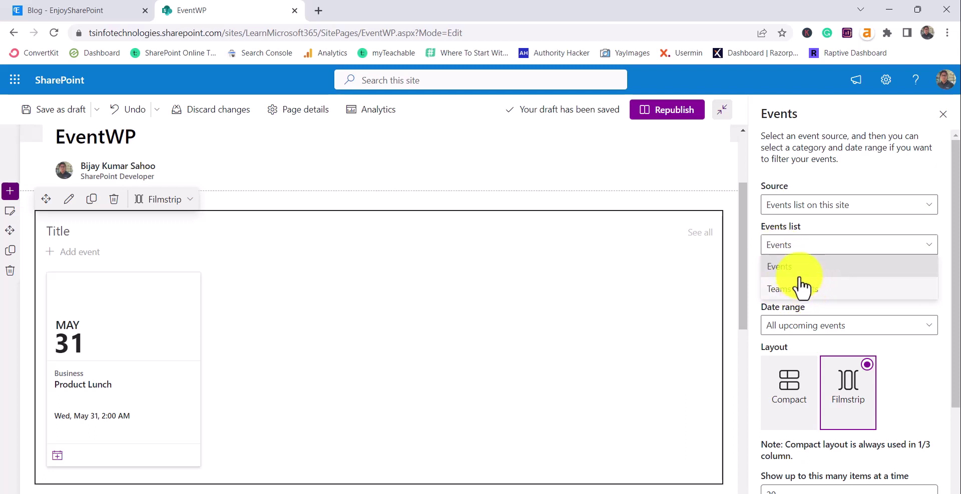
pyautogui.click(781, 266)
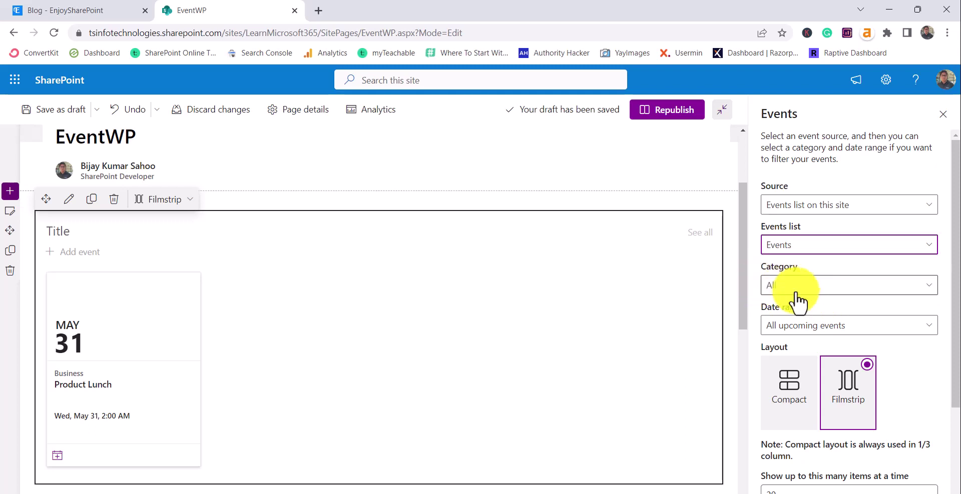
pyautogui.click(816, 289)
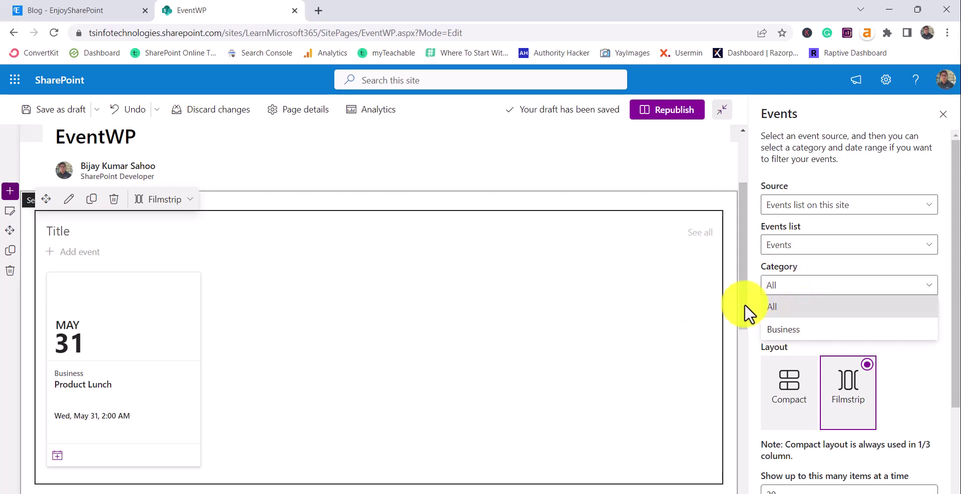
pyautogui.click(758, 285)
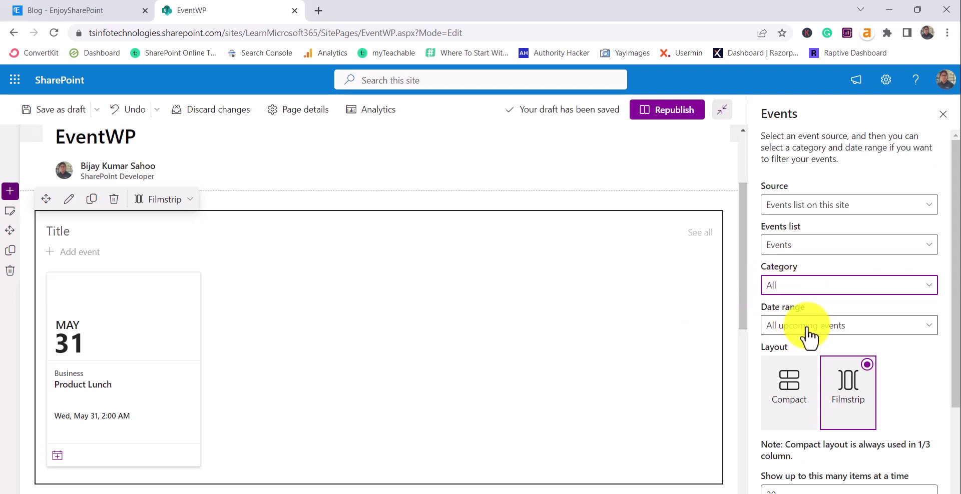
# Try the Compact layout for the Events web part, and return it to Filmstrip
pyautogui.scroll(-3, 815, 351)
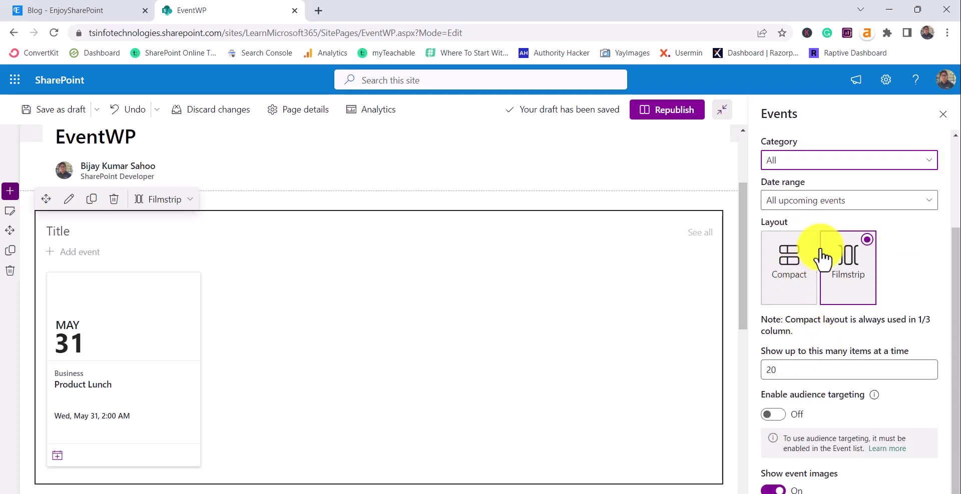
pyautogui.click(793, 284)
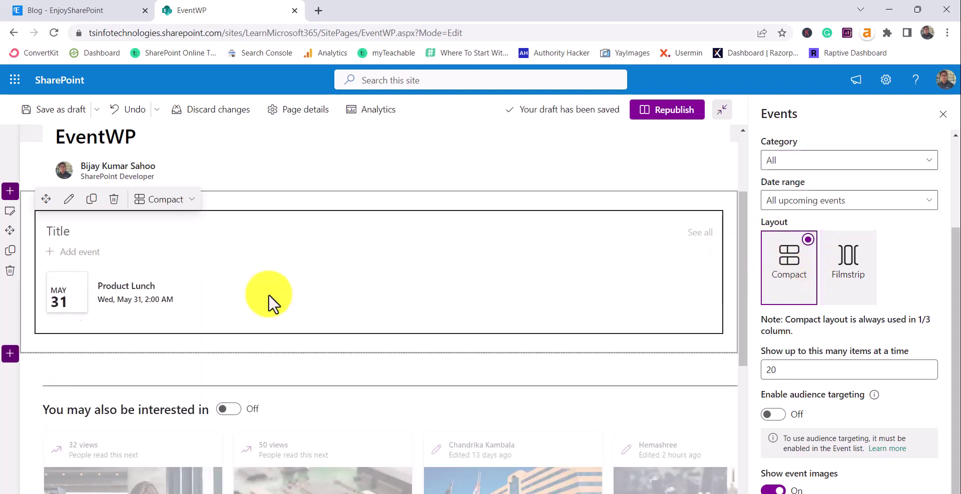
pyautogui.click(865, 298)
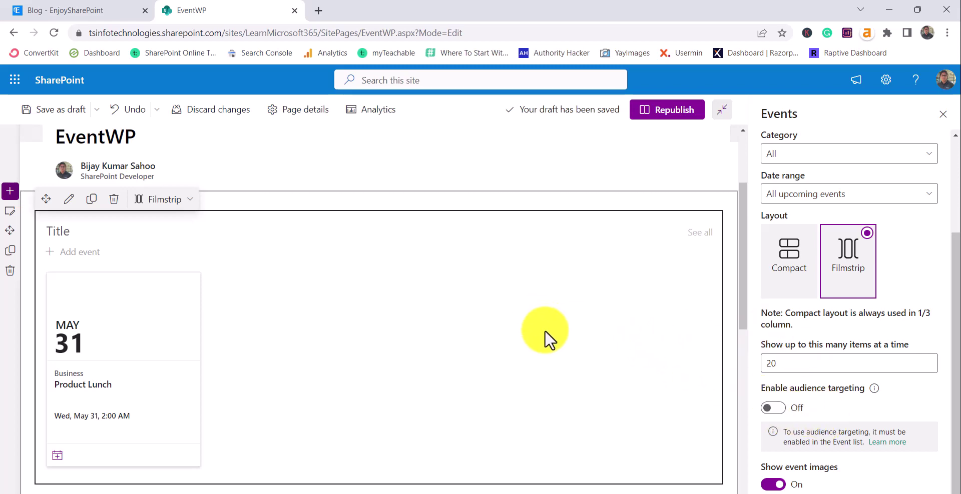
# Republish the EventWP page and look over the published Events web part
pyautogui.click(665, 110)
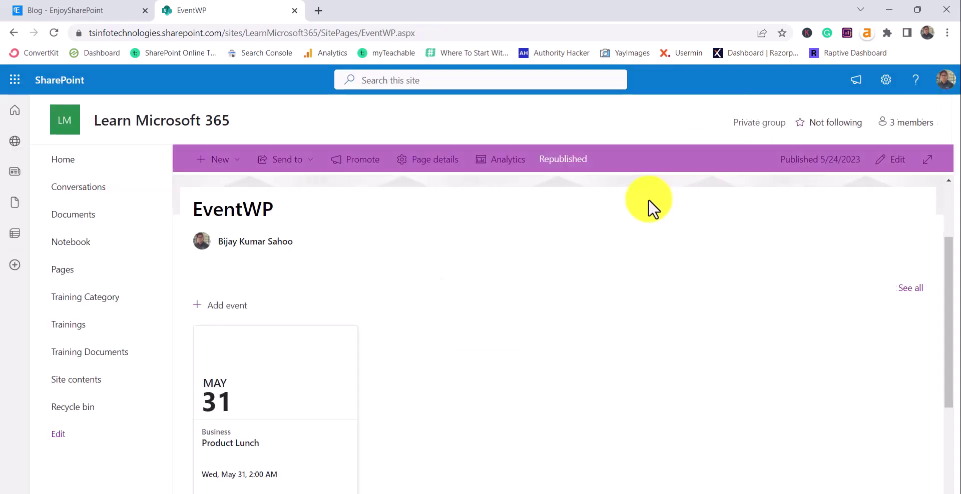
pyautogui.scroll(-3, 311, 371)
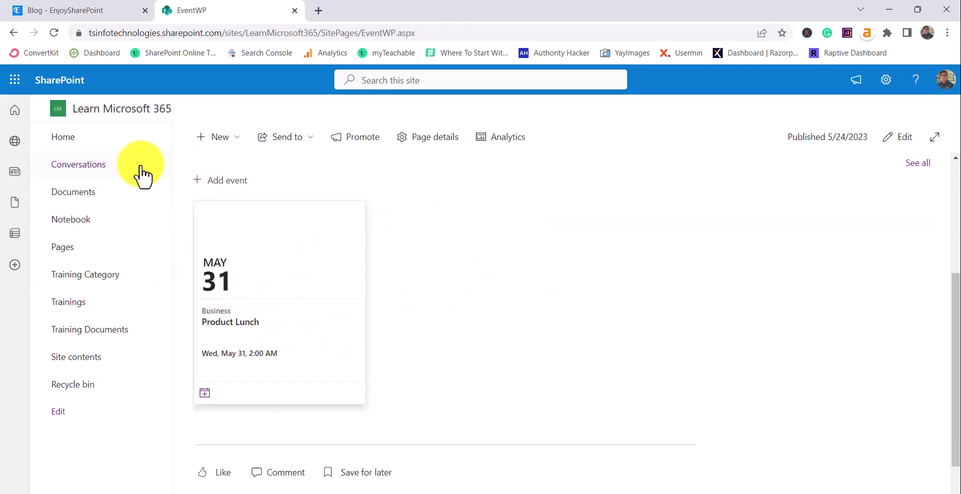
pyautogui.scroll(3, 455, 345)
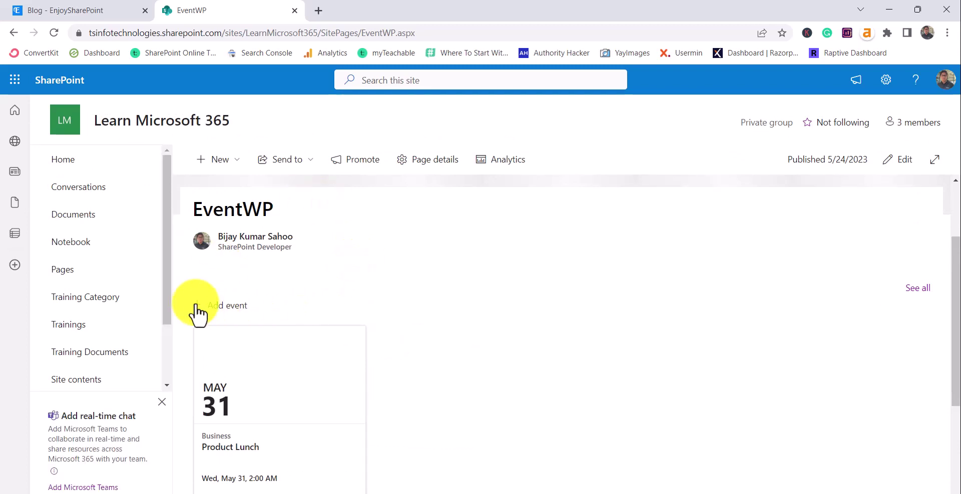
# Start a new event from the Events web part and title it Demo Event 1
pyautogui.click(219, 307)
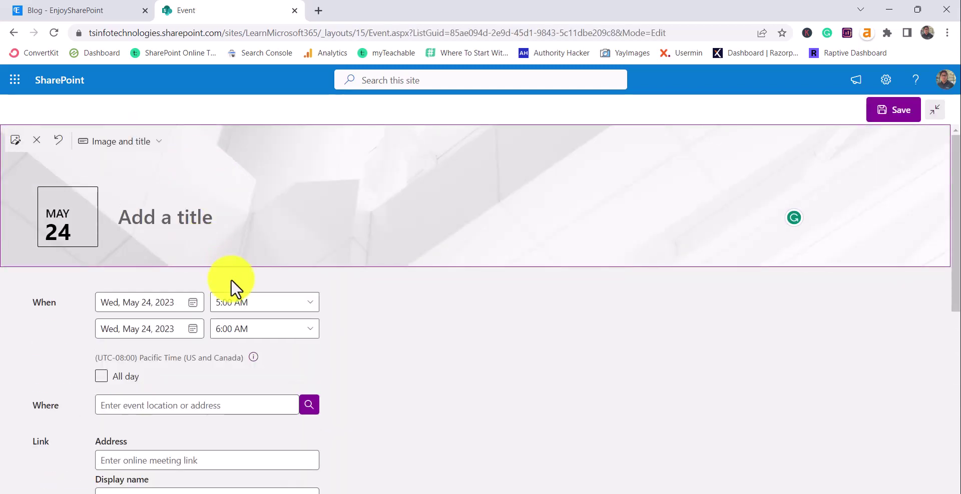
pyautogui.write('Demo Eveny')
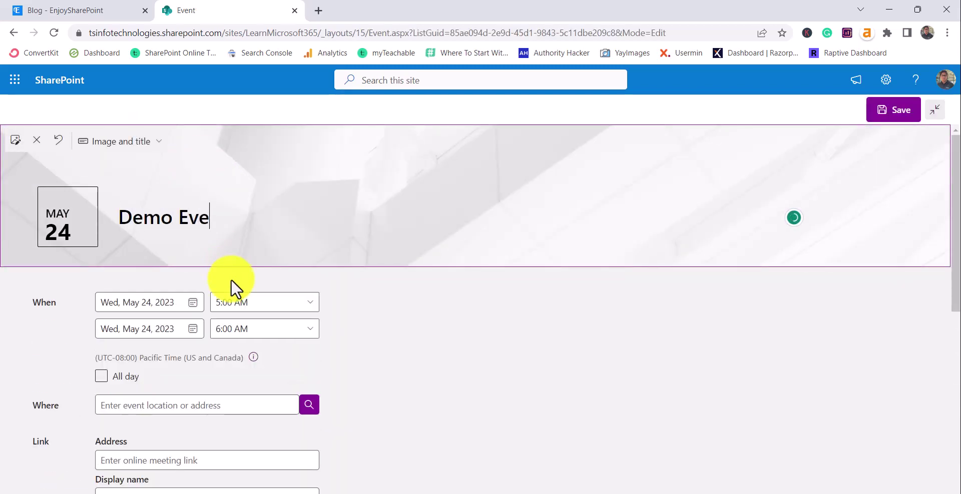
pyautogui.press('BackSpace')
pyautogui.press('BackSpace')
pyautogui.write('t 1')
# Add User1 and a second person from the directory as event participants, and save the event
pyautogui.scroll(-3, 213, 317)
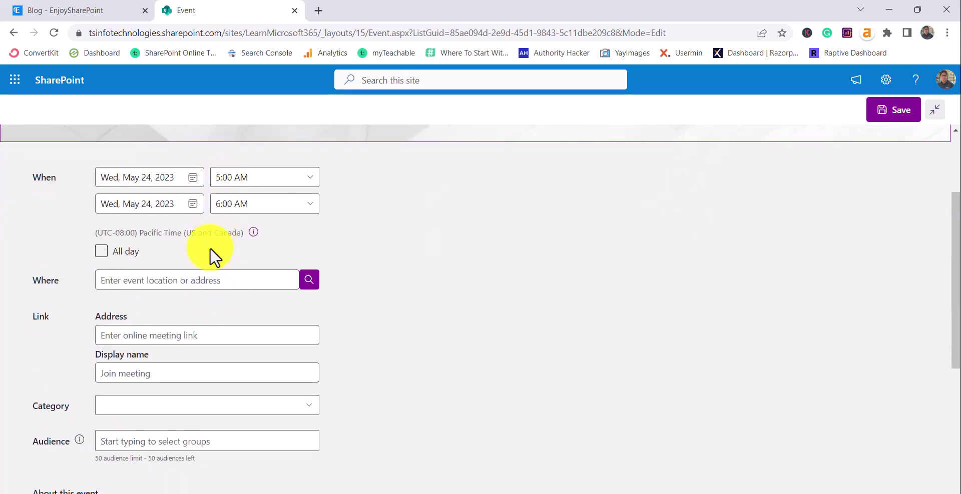
pyautogui.scroll(-3, 214, 255)
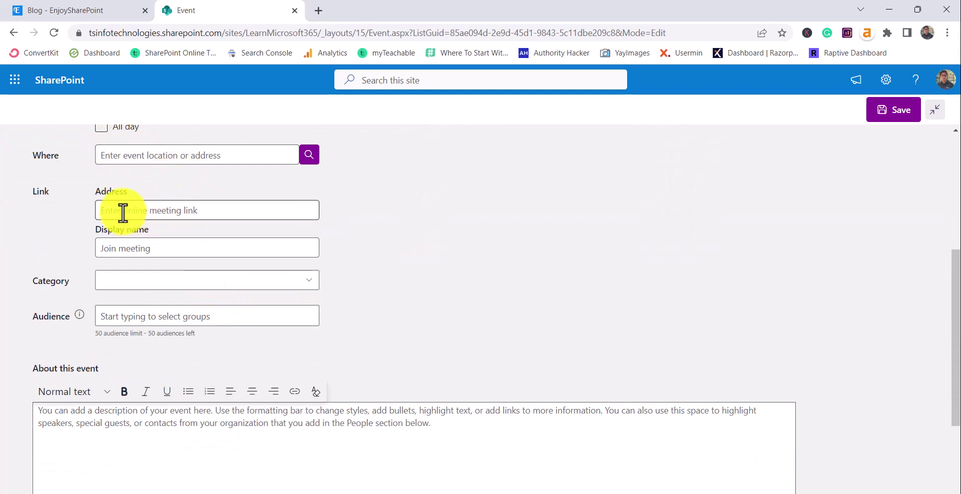
pyautogui.scroll(-3, 185, 329)
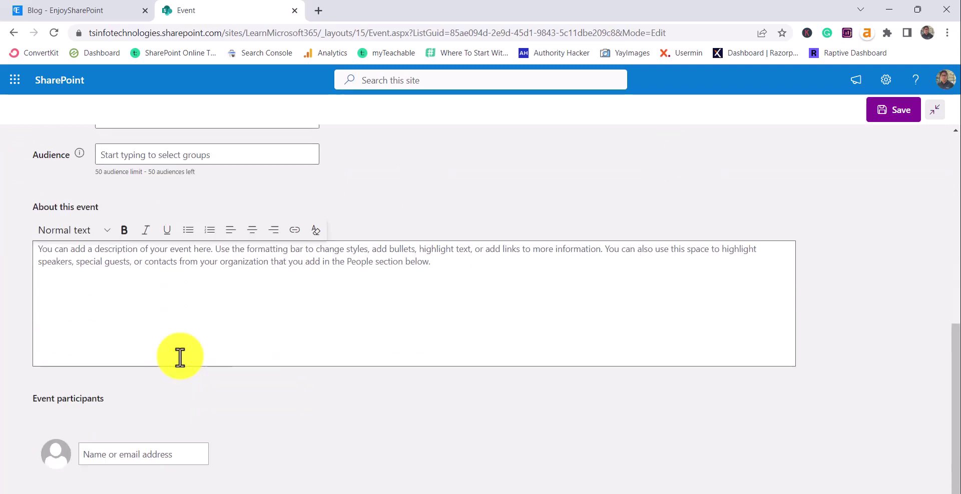
pyautogui.click(125, 463)
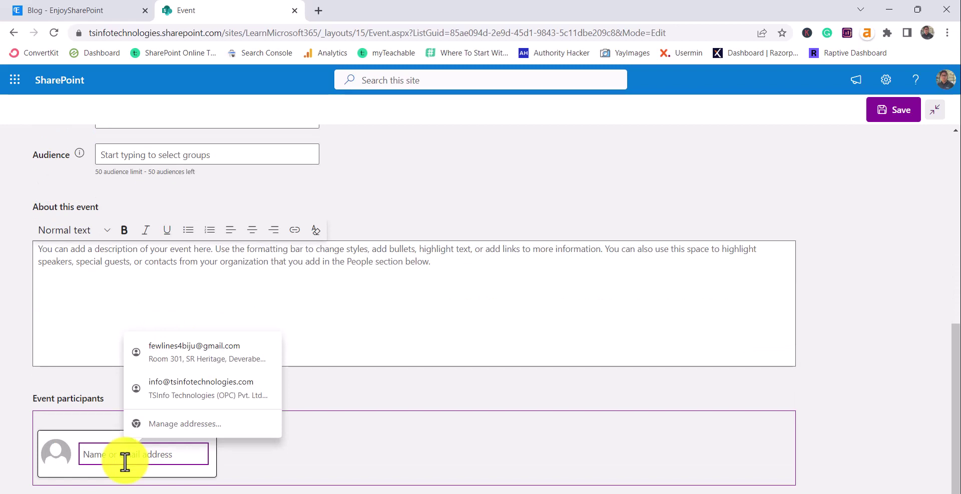
pyautogui.write('user')
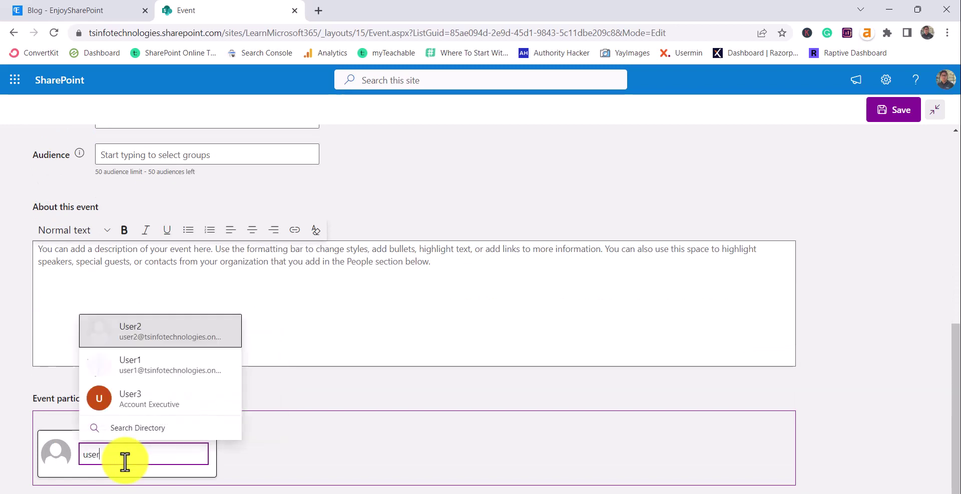
pyautogui.click(152, 372)
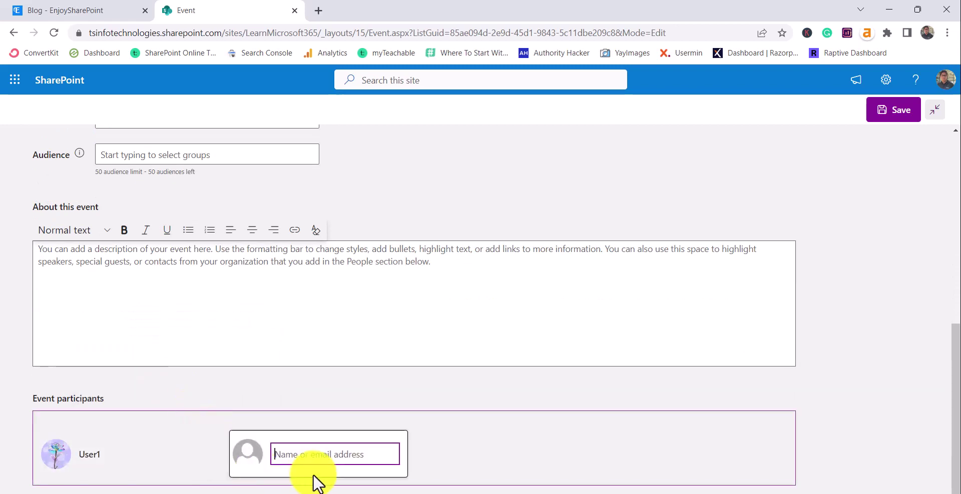
pyautogui.click(310, 454)
pyautogui.write('pre')
pyautogui.click(328, 393)
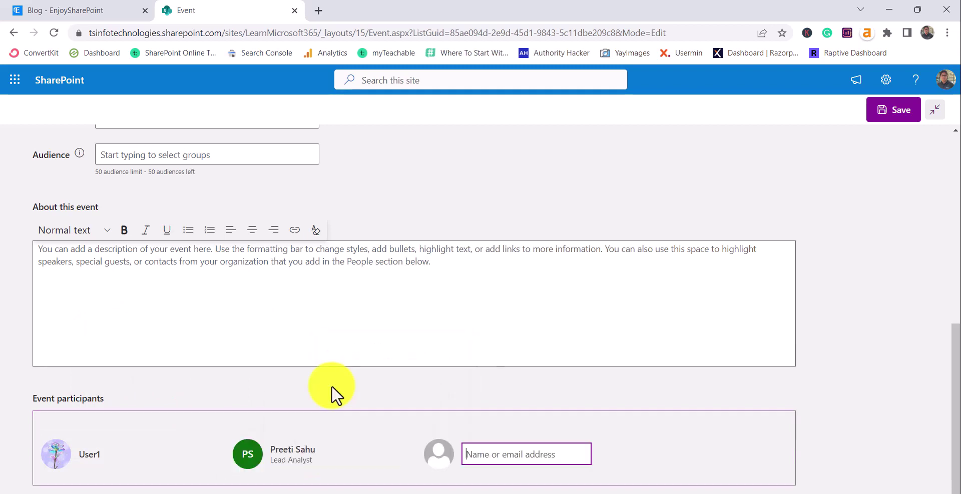
pyautogui.click(893, 111)
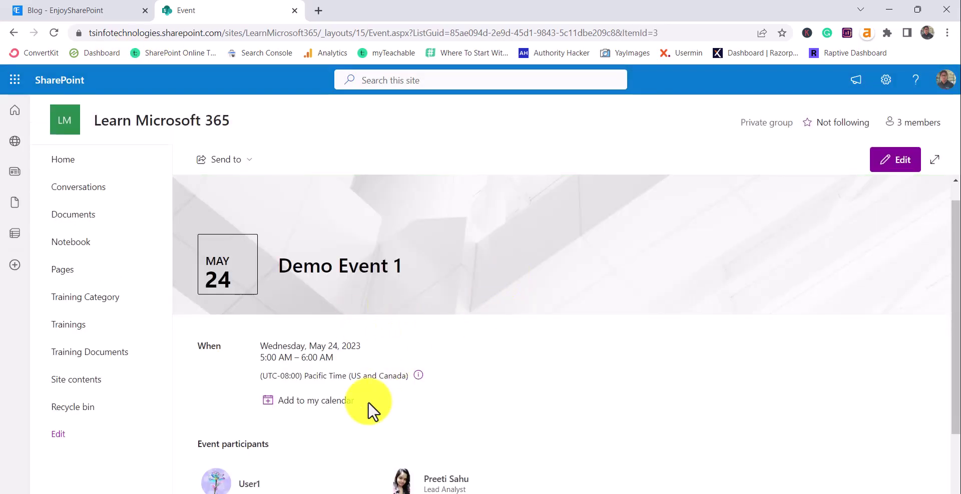
# Reopen the EventWP page from the site's Pages library and look over its event cards
pyautogui.scroll(-1, 449, 364)
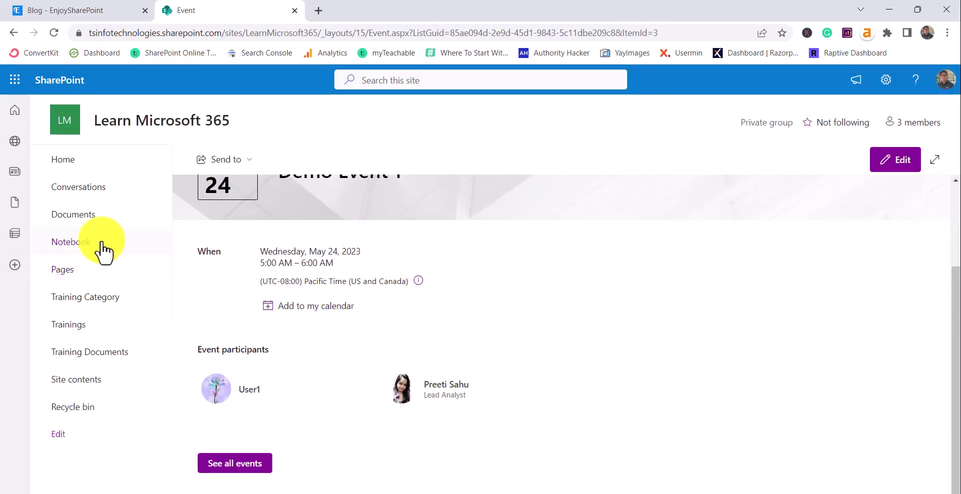
pyautogui.click(62, 270)
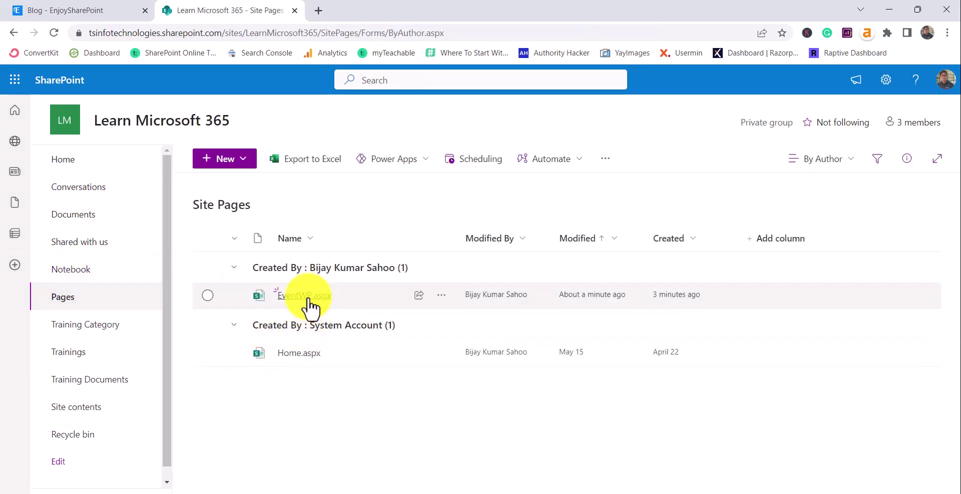
pyautogui.click(305, 296)
pyautogui.scroll(-4, 435, 408)
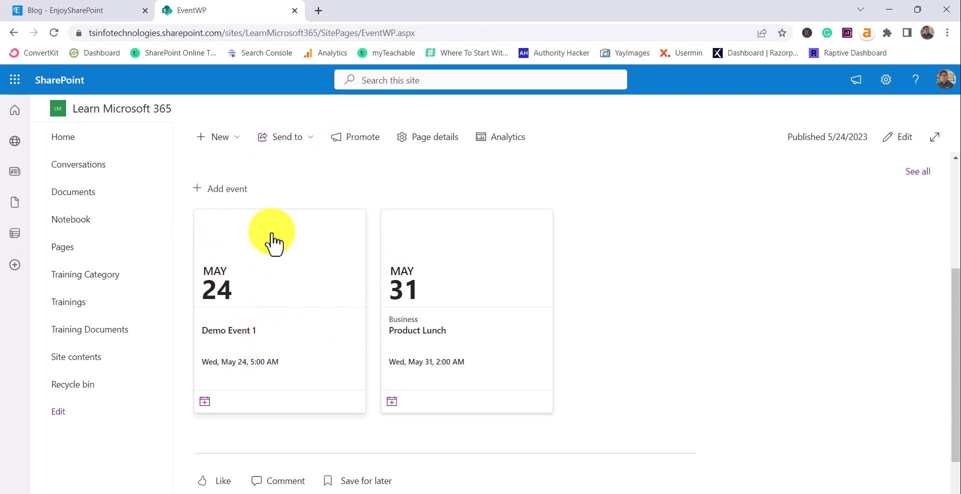
pyautogui.scroll(4, 343, 360)
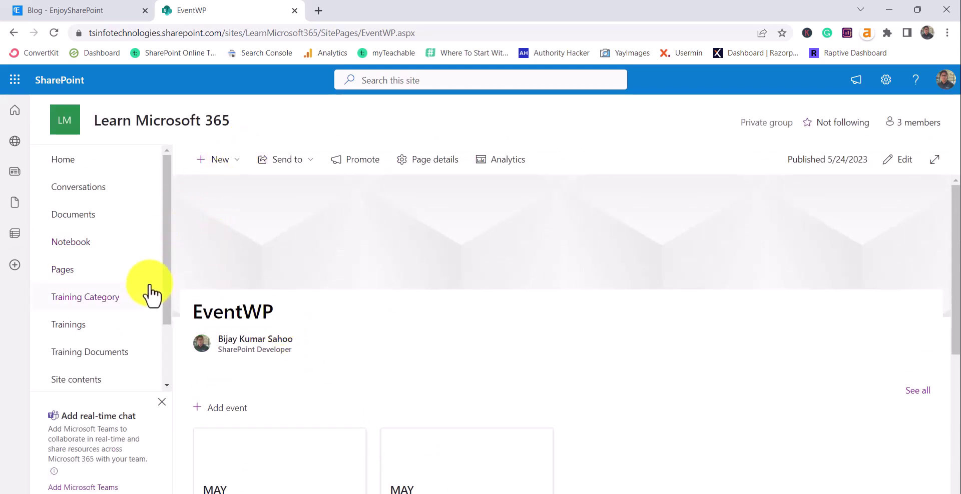
# View the Events list calendar from the site contents, and look over the Teams Events calendar and its calendar tools
pyautogui.click(72, 382)
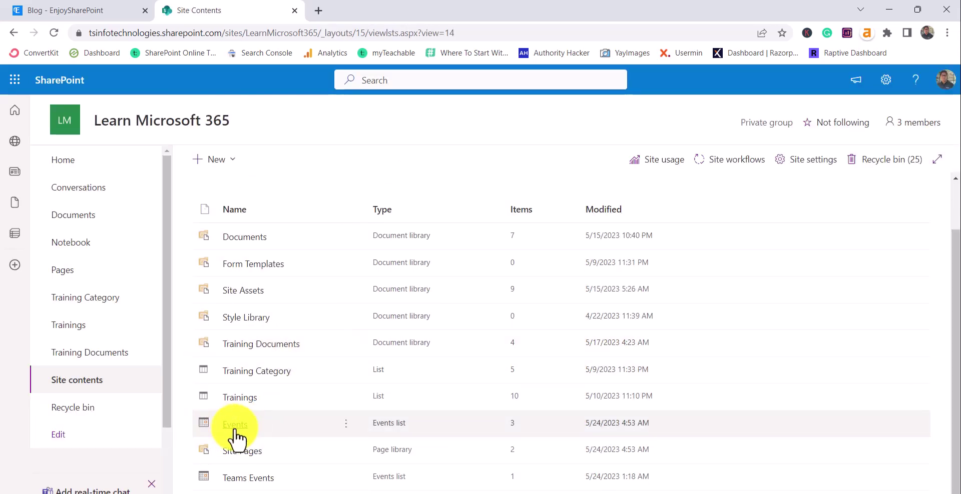
pyautogui.scroll(-2, 400, 407)
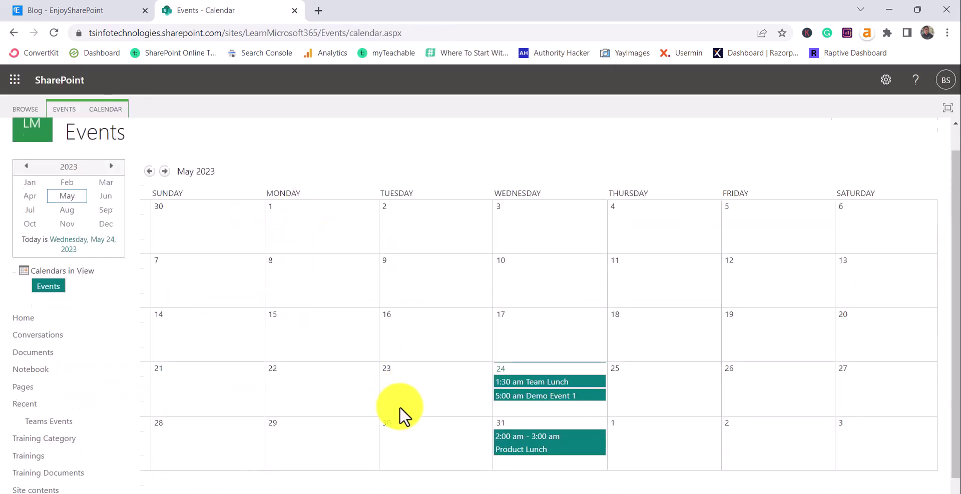
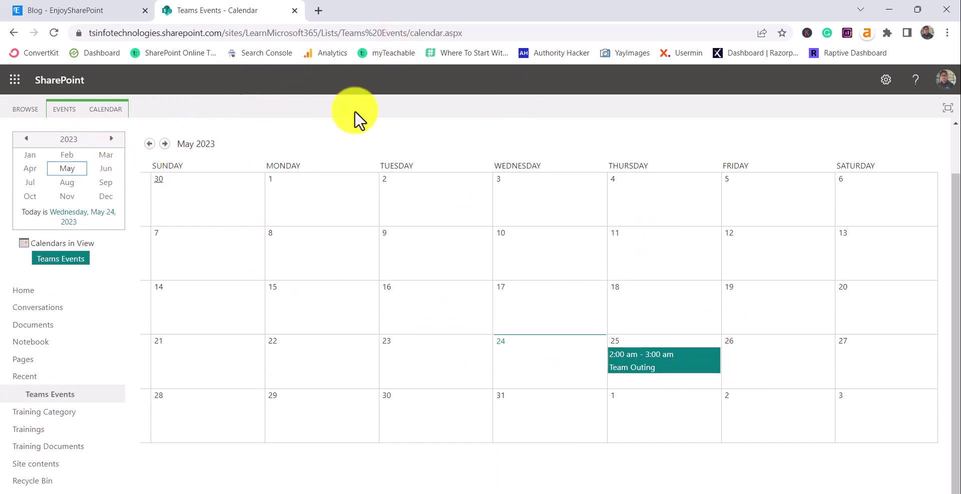
pyautogui.scroll(1, 399, 428)
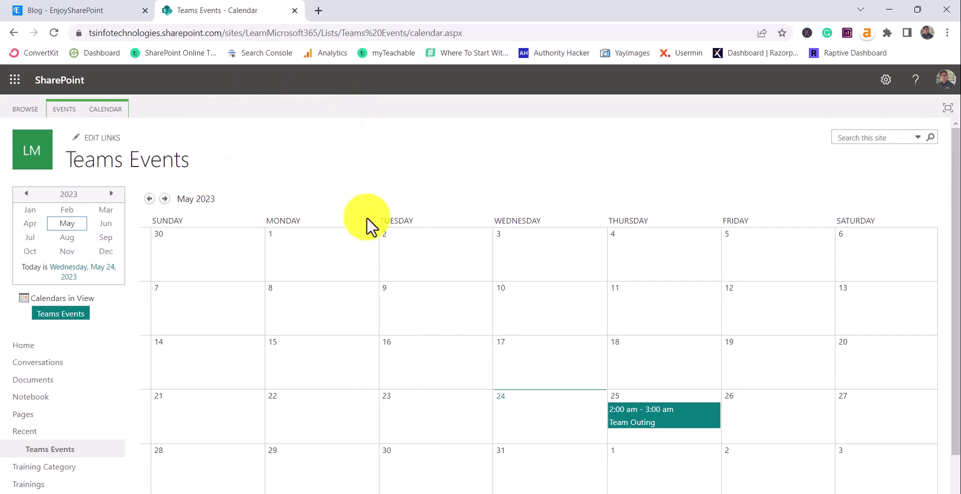
pyautogui.click(112, 113)
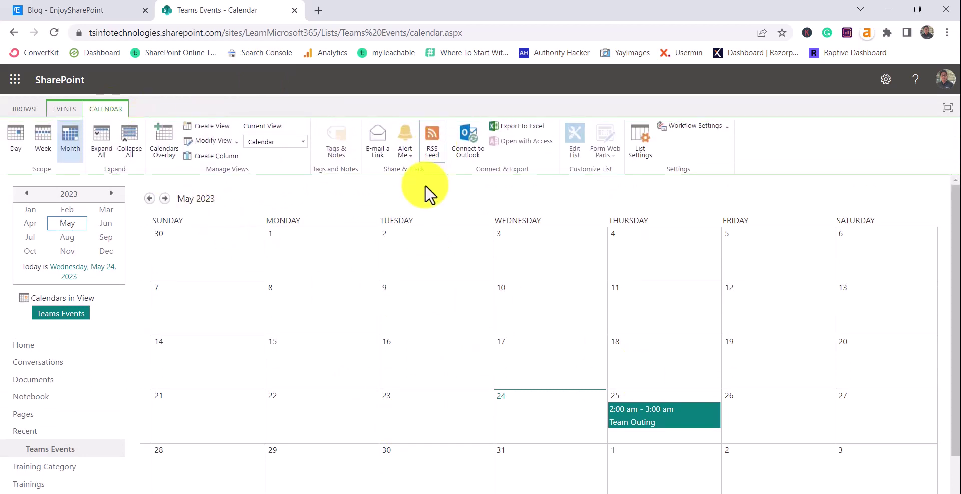
pyautogui.click(18, 109)
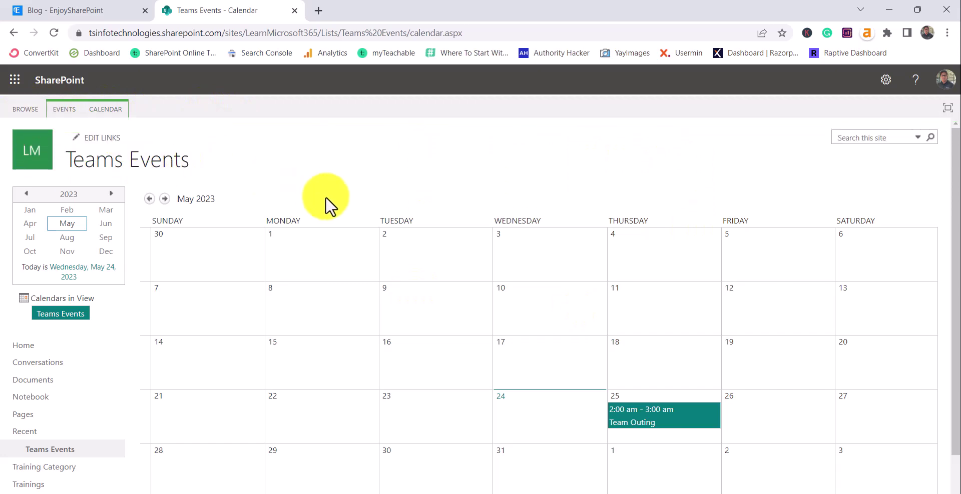
# Go to the site home page, start adding a new app, and switch to the classic experience for built-in apps
pyautogui.click(44, 345)
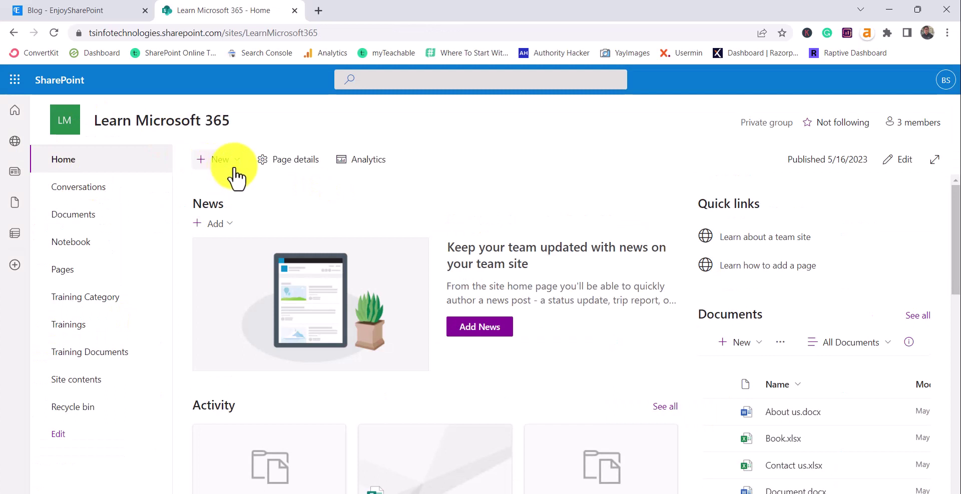
pyautogui.click(238, 165)
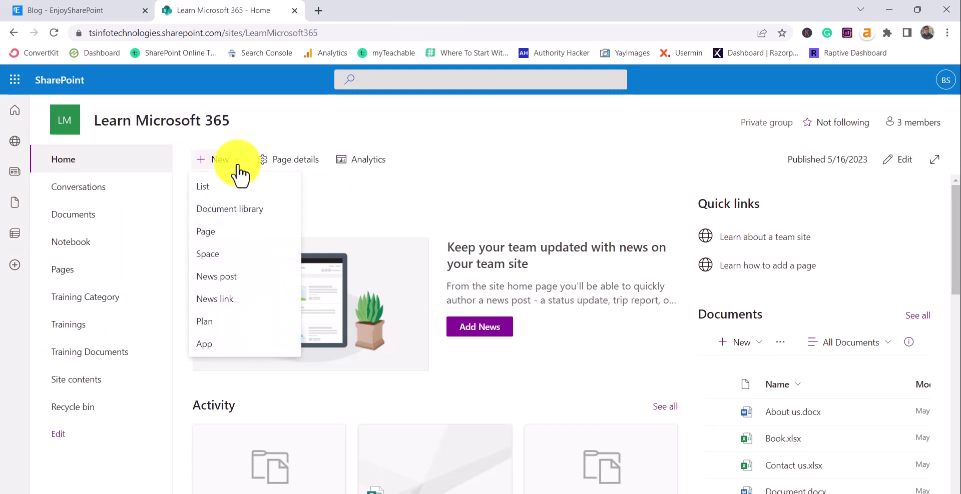
pyautogui.click(212, 348)
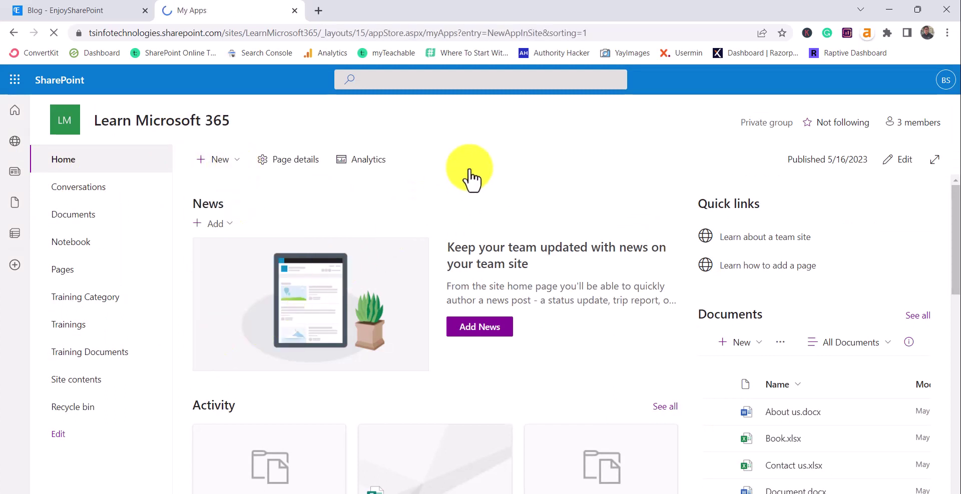
pyautogui.scroll(-1, 345, 273)
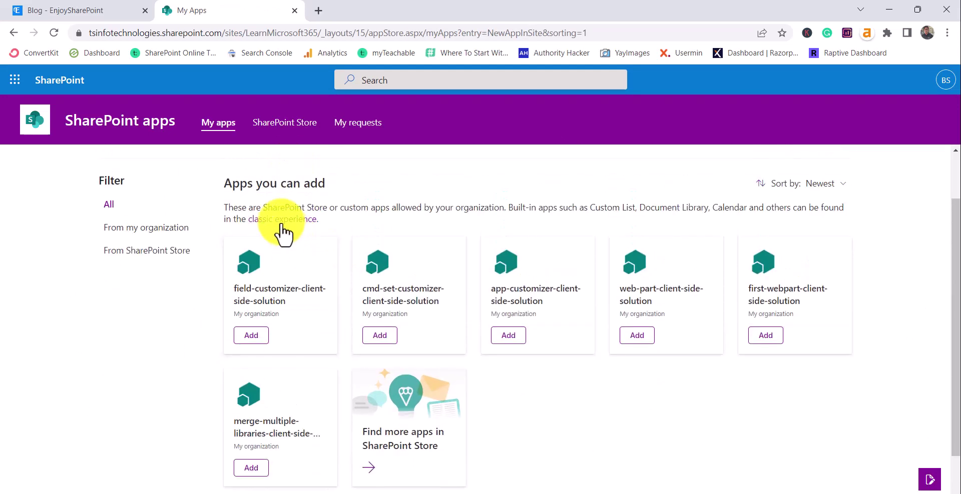
pyautogui.click(281, 220)
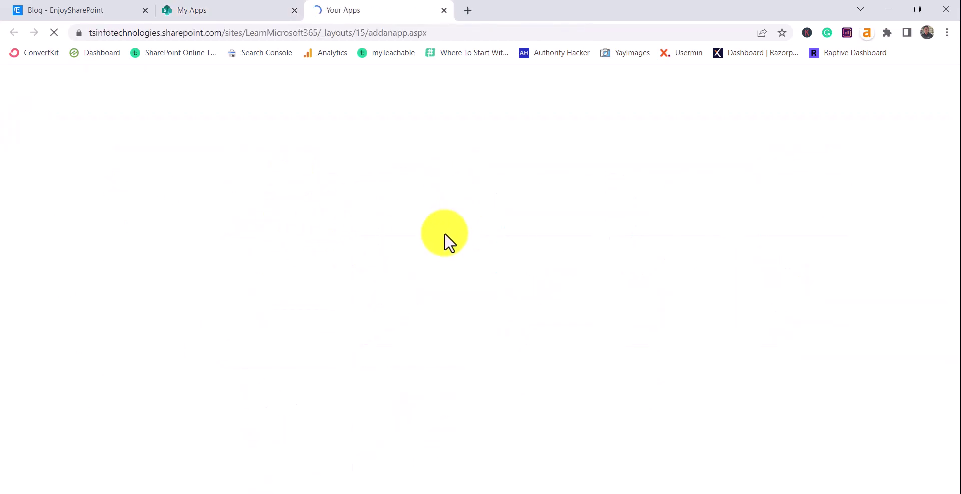
# Add a Calendar app named HR Events to the site
pyautogui.scroll(-3, 391, 323)
pyautogui.scroll(-5, 389, 315)
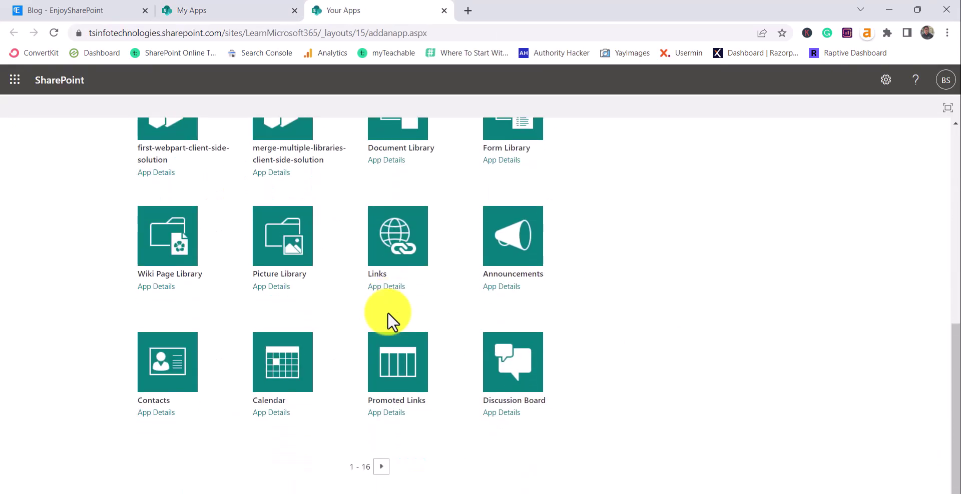
pyautogui.click(280, 370)
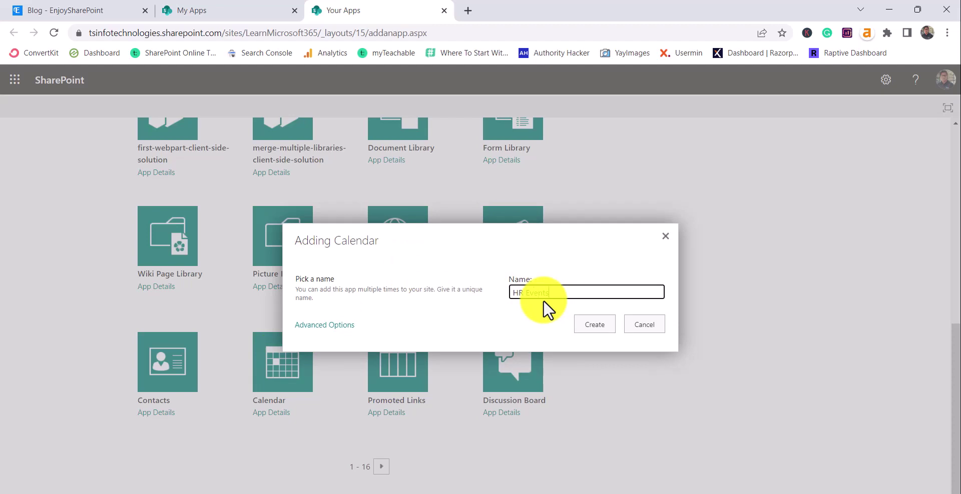
pyautogui.click(577, 325)
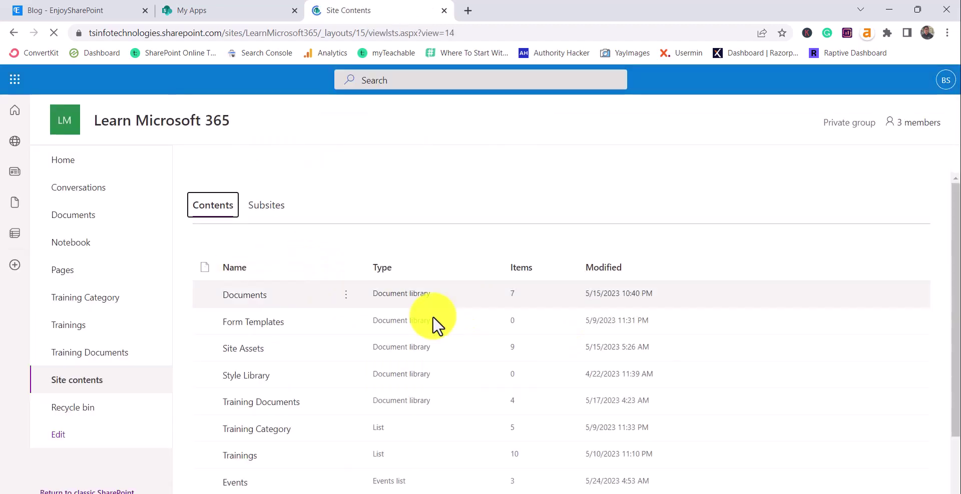
# Open the HR Events calendar and add an event titled Policy Discussion on 5/31/2023 with the Business category
pyautogui.click(230, 425)
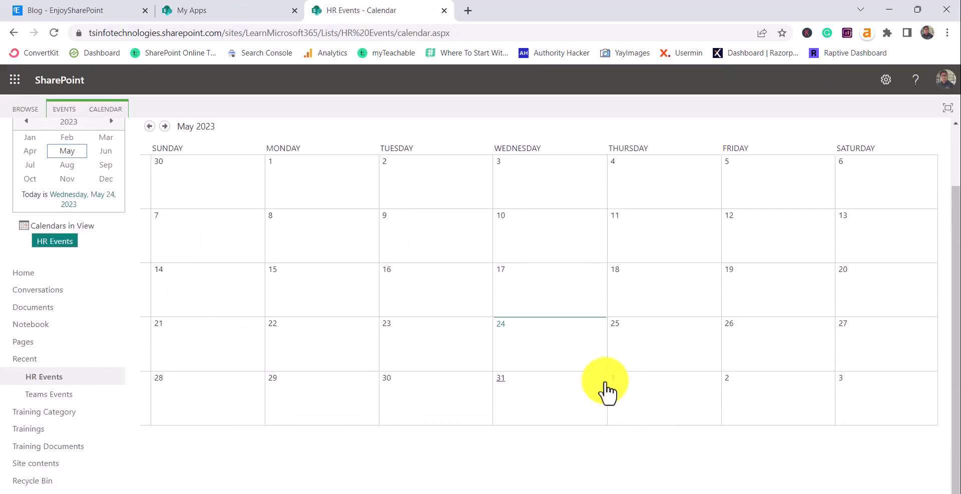
pyautogui.moveTo(534, 395)
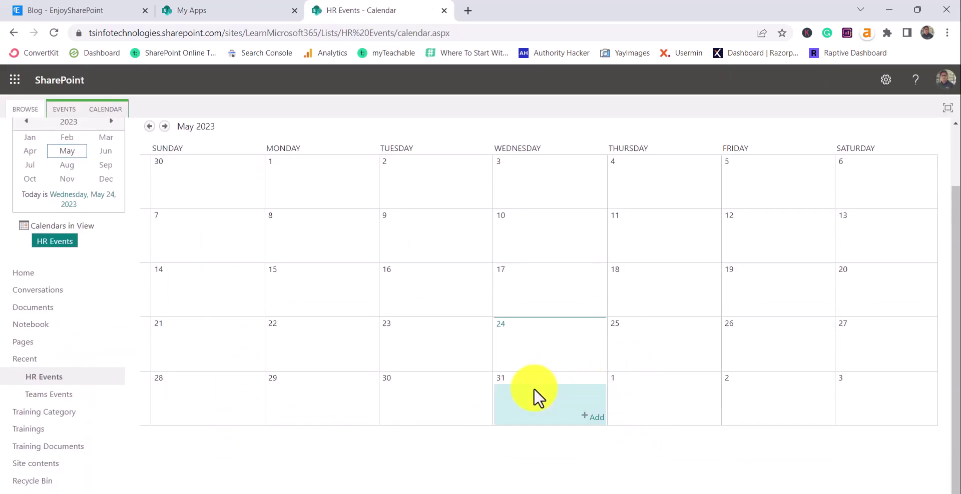
pyautogui.click(593, 419)
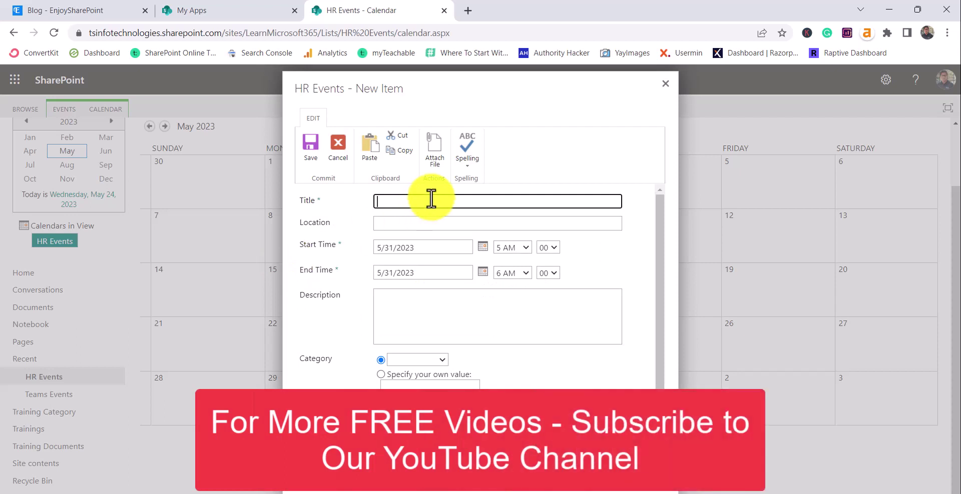
pyautogui.write('Policy Discussion')
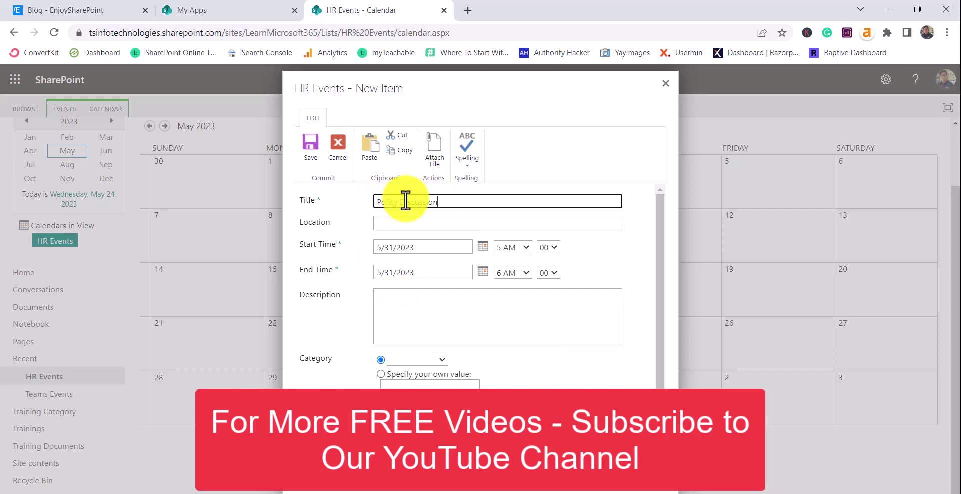
pyautogui.click(438, 361)
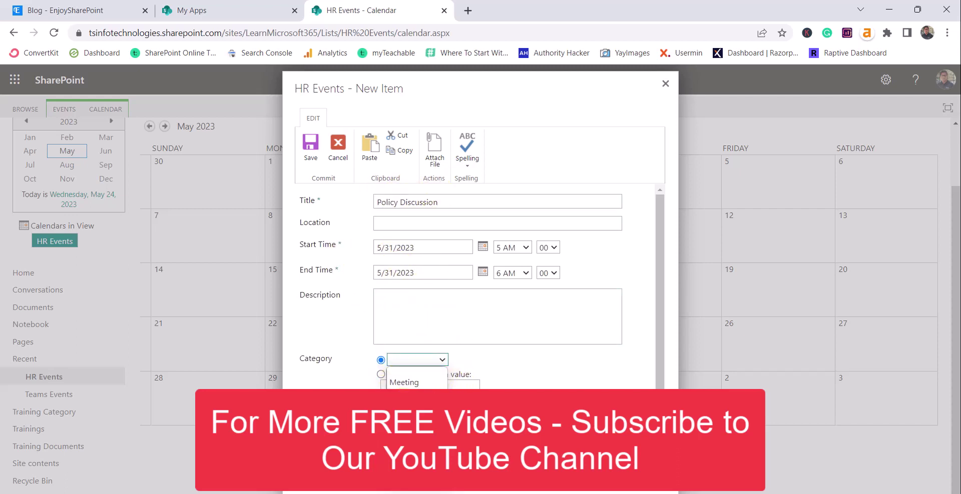
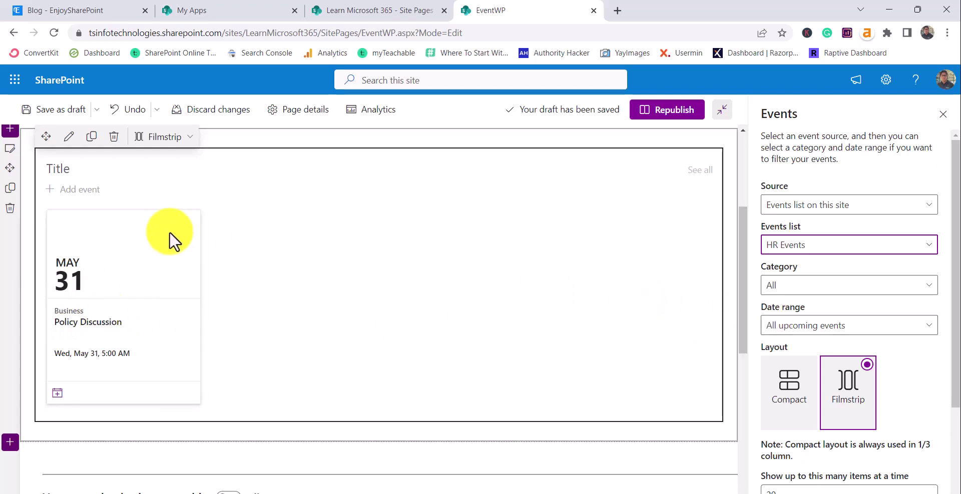
# Review the category and date range filter options of the Events web part
pyautogui.click(809, 290)
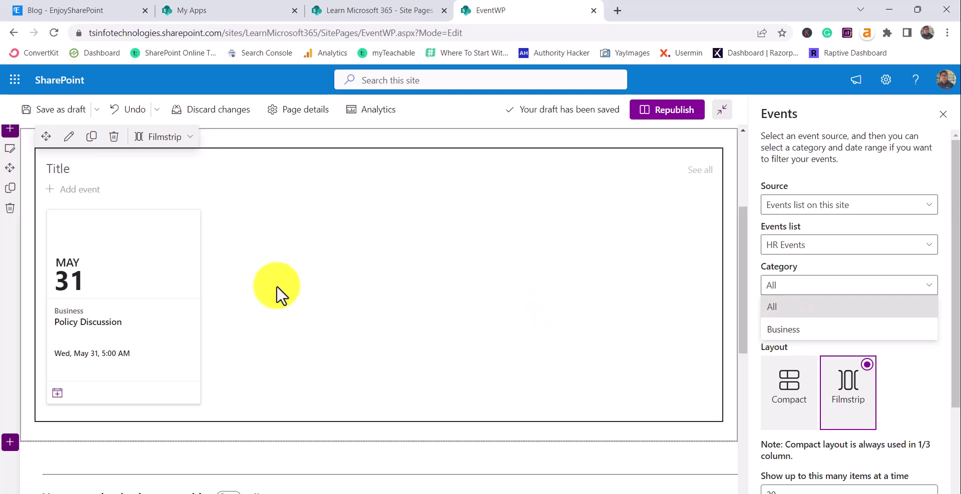
pyautogui.click(747, 267)
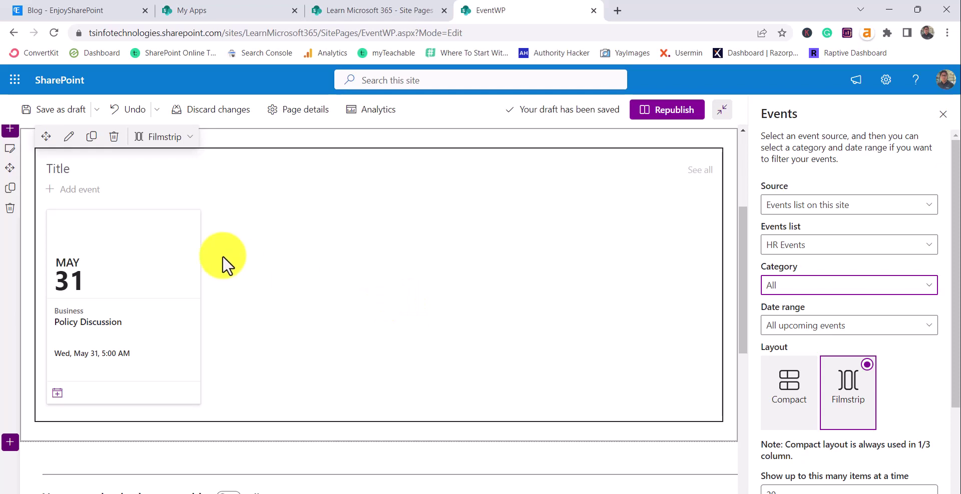
pyautogui.click(813, 292)
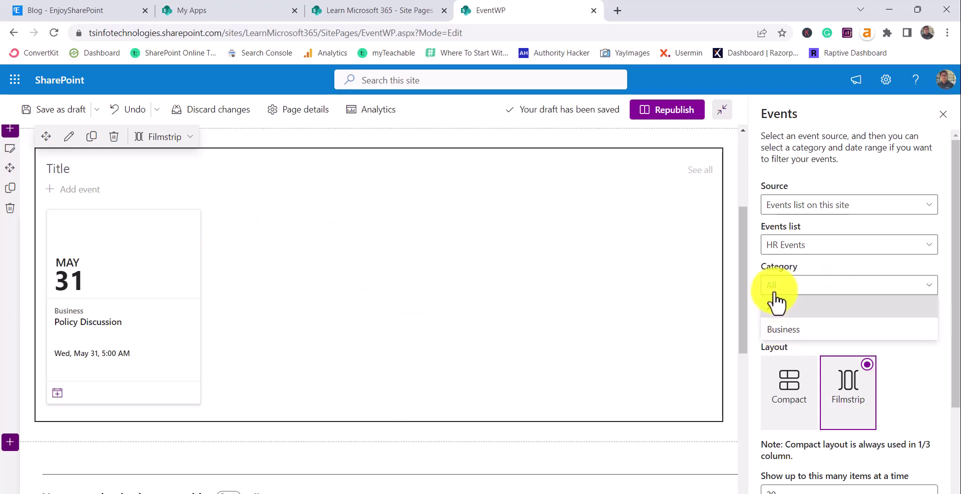
pyautogui.click(757, 285)
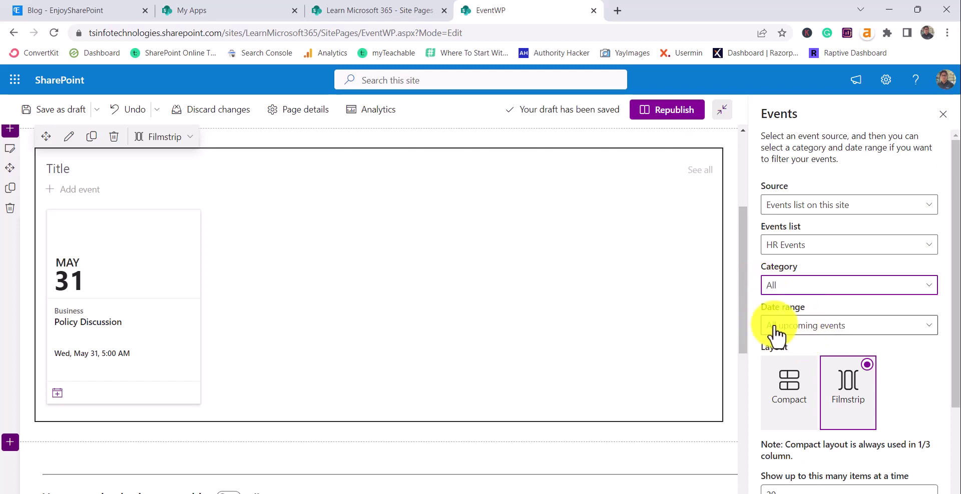
pyautogui.click(793, 328)
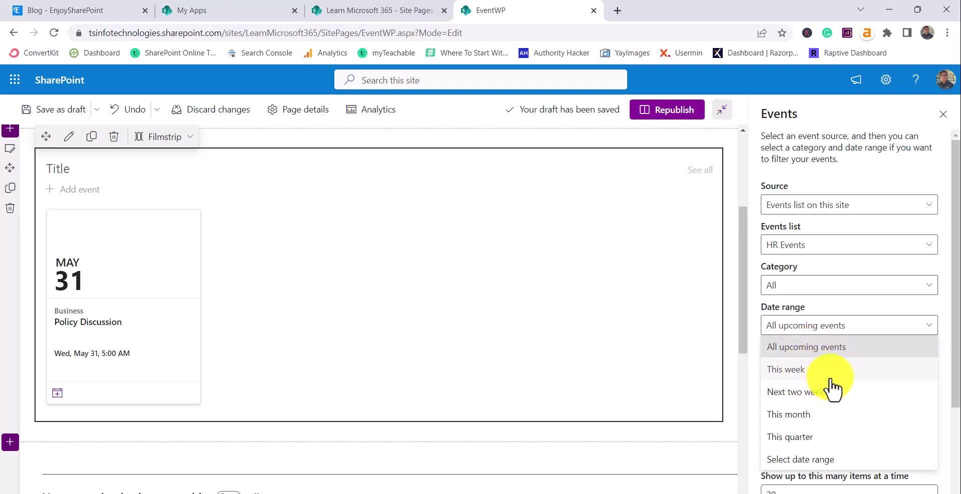
pyautogui.click(826, 325)
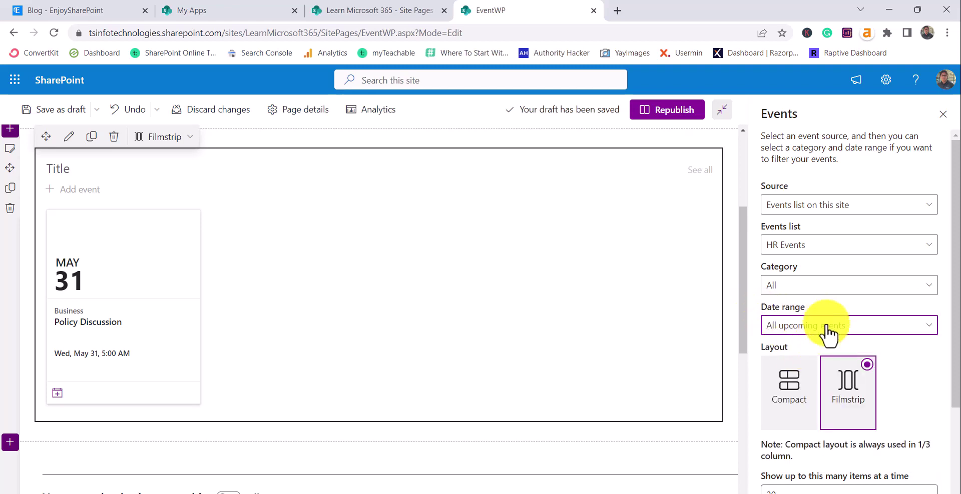
# Switch the Events web part to the Compact layout and check how the event is displayed on the page
pyautogui.click(795, 404)
pyautogui.scroll(-3, 813, 408)
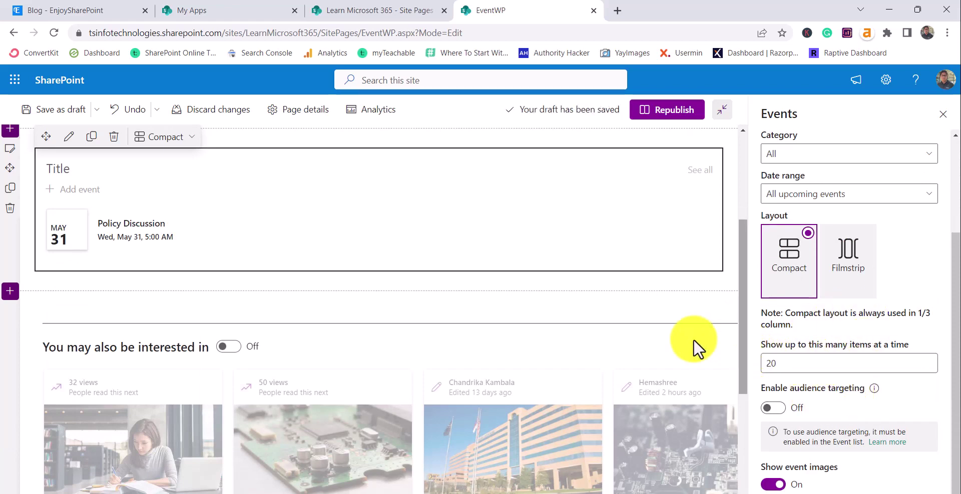
pyautogui.scroll(3, 682, 337)
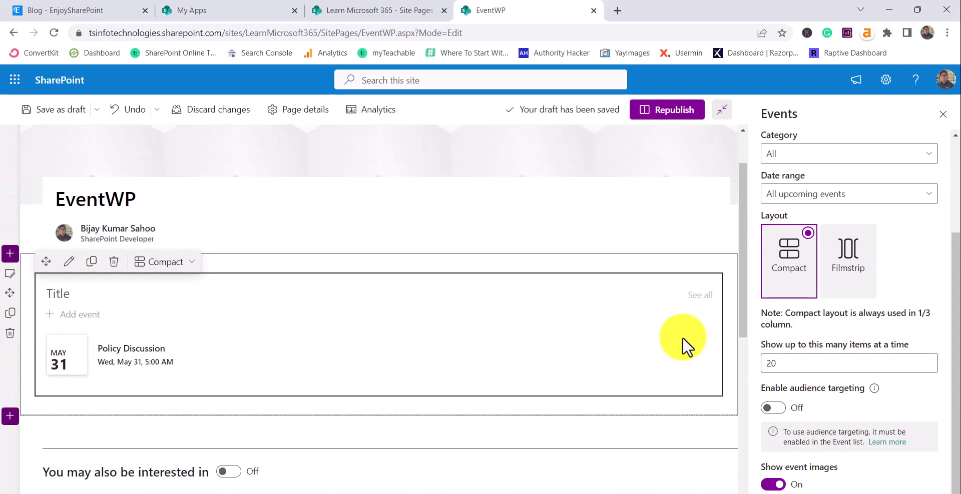
# Enable audience targeting in the Events web part and republish the EventWP page
pyautogui.scroll(-3, 682, 337)
pyautogui.click(773, 408)
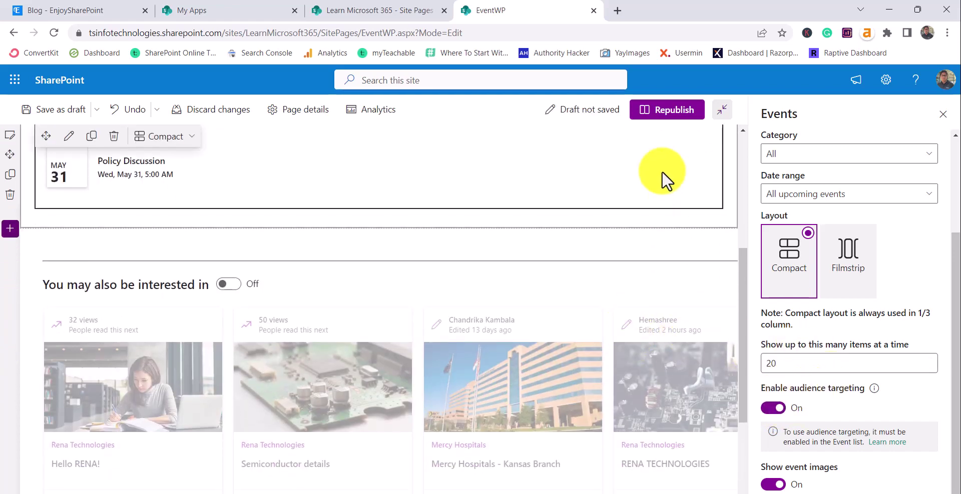
pyautogui.click(663, 116)
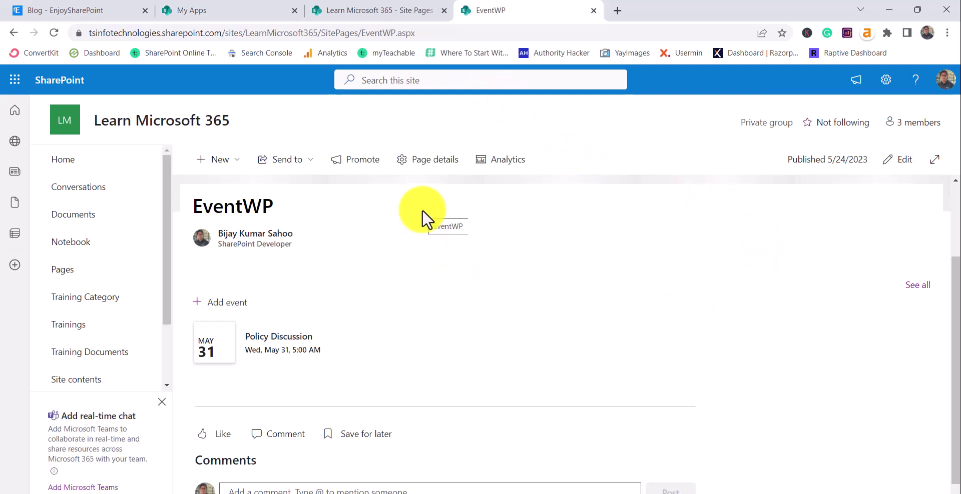
# Open the HR Events calendar from the site contents and go to its list settings
pyautogui.scroll(-3, 110, 250)
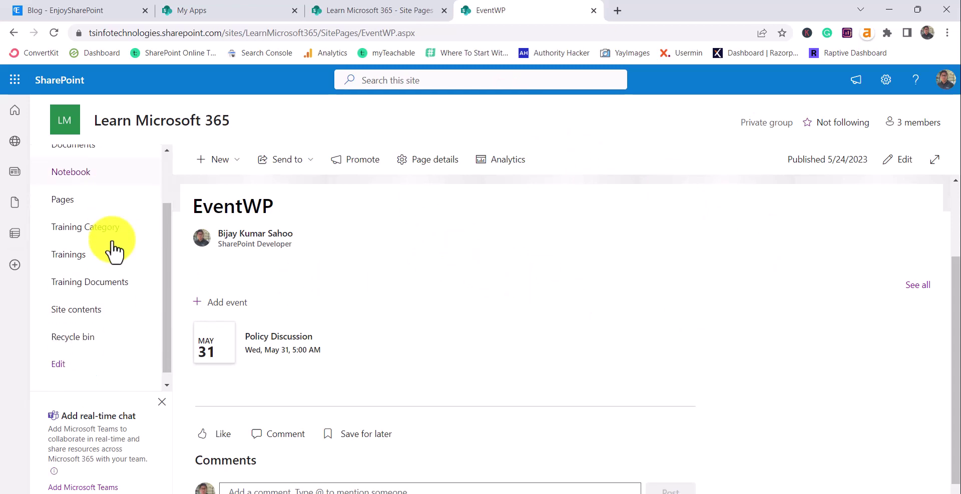
pyautogui.click(103, 303)
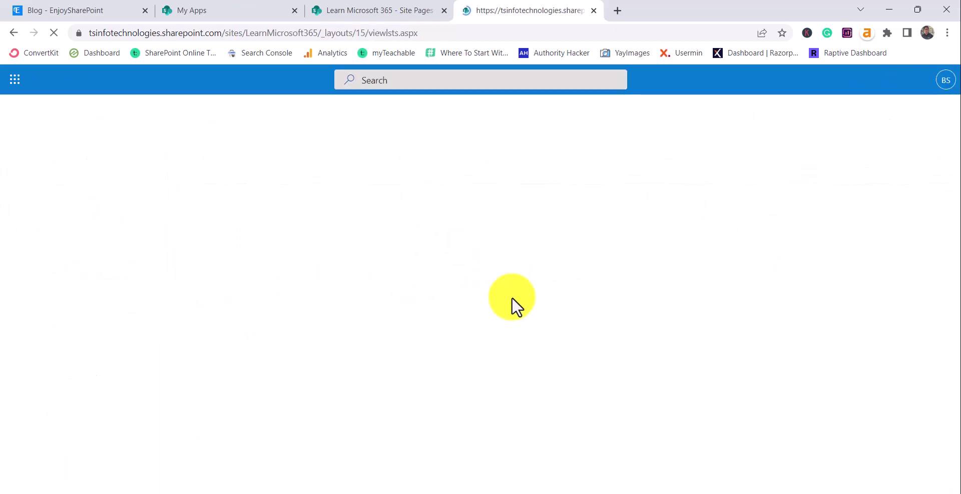
pyautogui.scroll(-1, 512, 298)
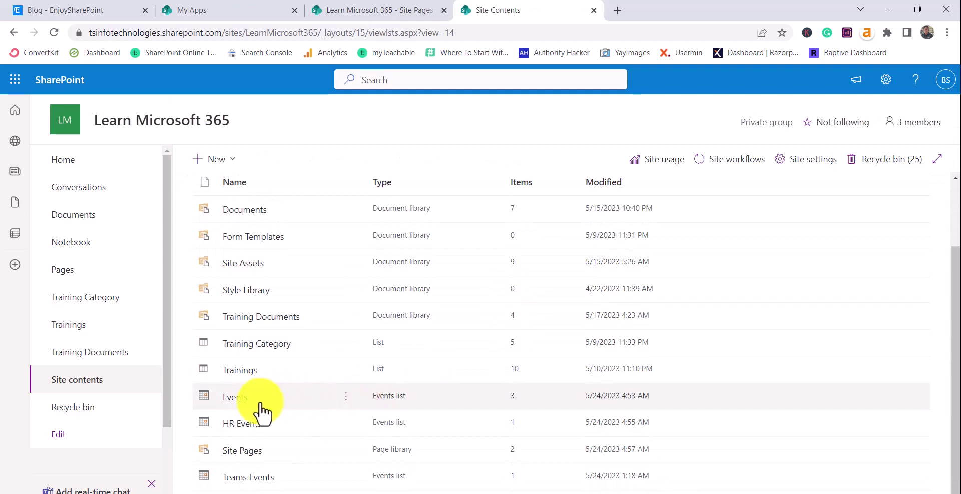
pyautogui.click(245, 425)
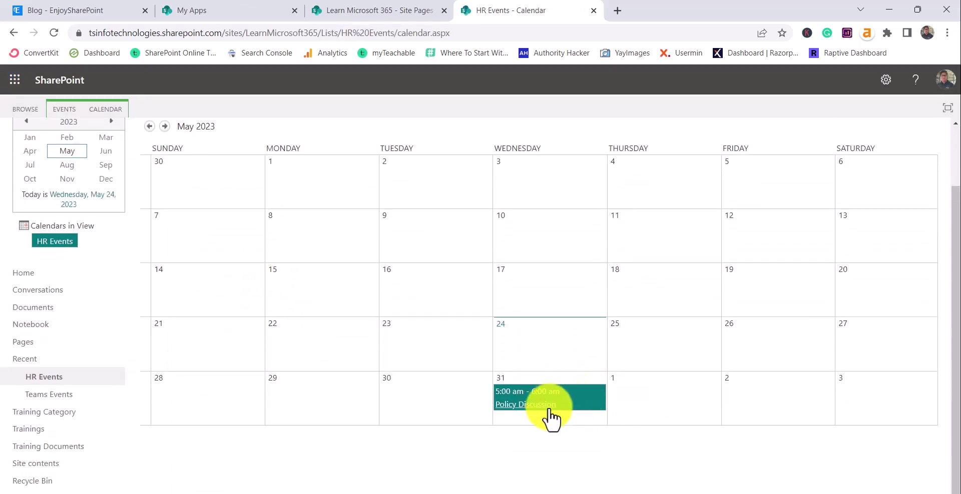
pyautogui.click(94, 110)
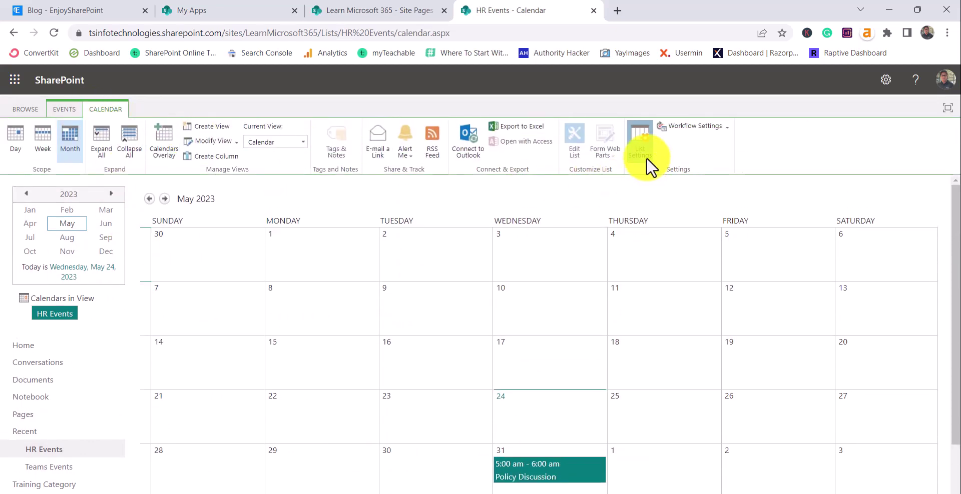
pyautogui.click(646, 156)
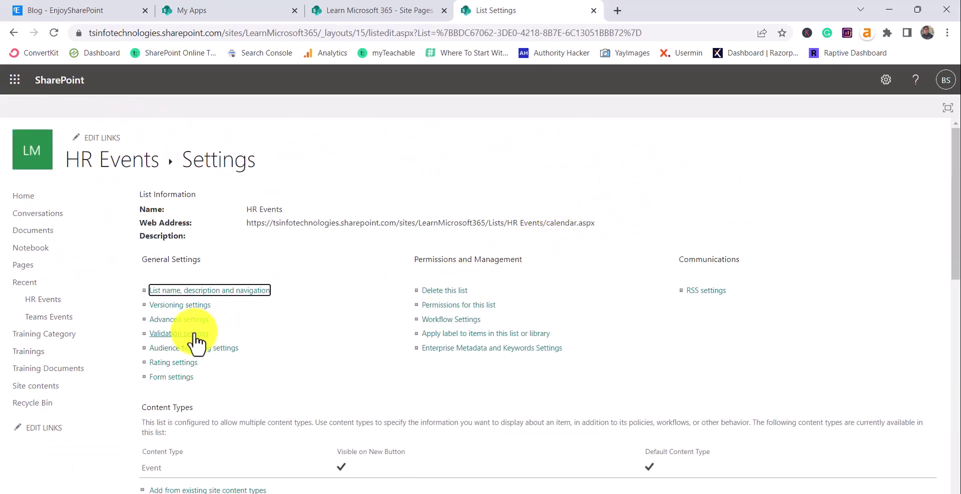
# Enable audience targeting for the HR Events list and look over the list settings
pyautogui.click(205, 349)
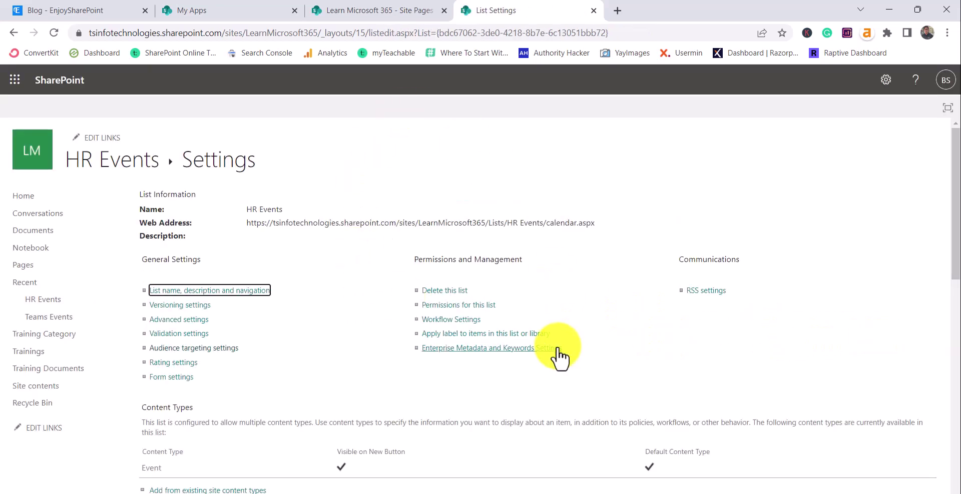
pyautogui.scroll(-5, 556, 354)
pyautogui.scroll(-3, 557, 350)
pyautogui.scroll(9, 555, 348)
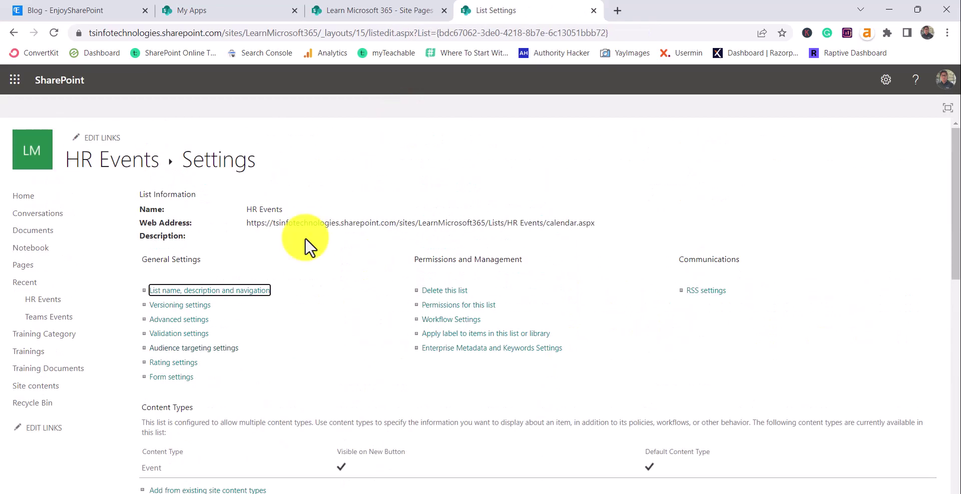
# Edit the Policy Discussion event in the HR Events calendar, enter a user's name as its audience, and save it
pyautogui.click(137, 169)
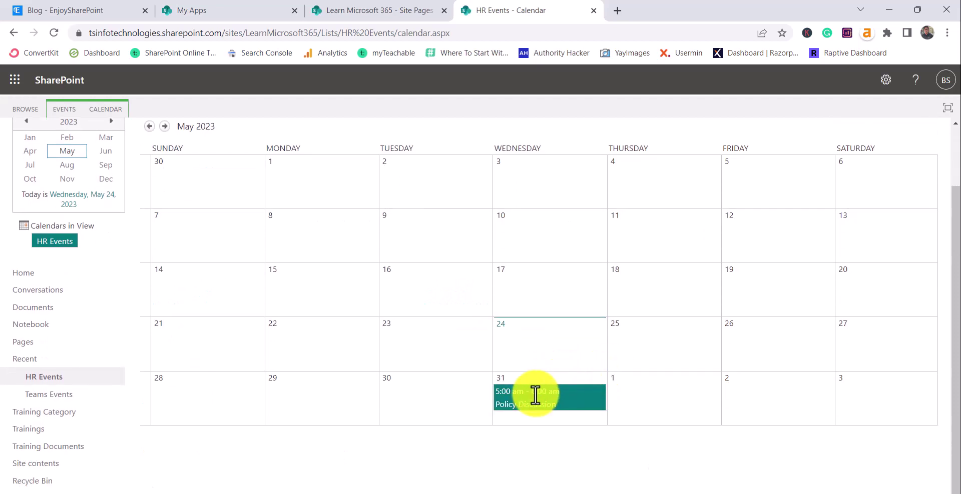
pyautogui.click(526, 457)
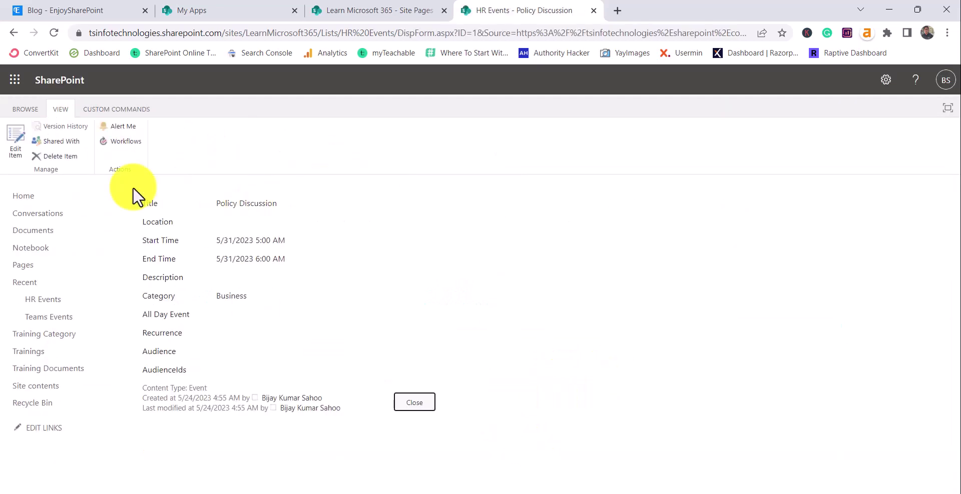
pyautogui.click(22, 148)
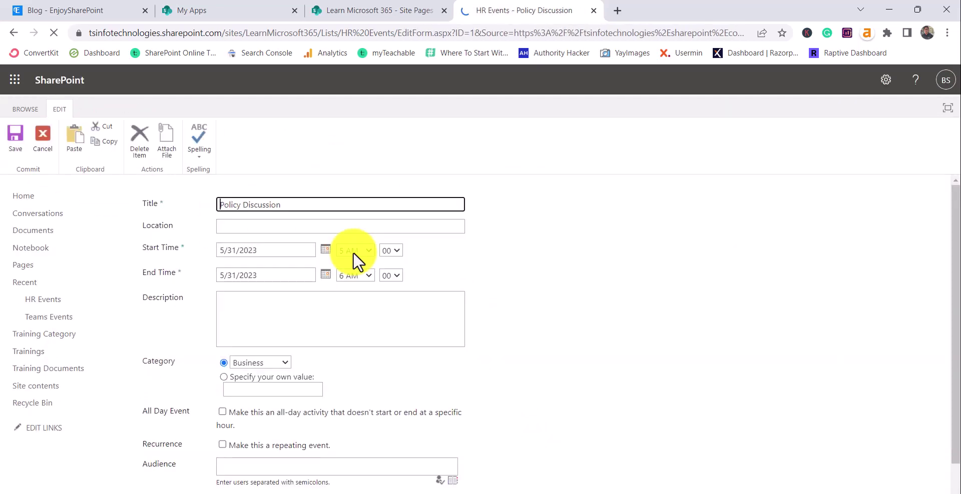
pyautogui.scroll(-1, 359, 255)
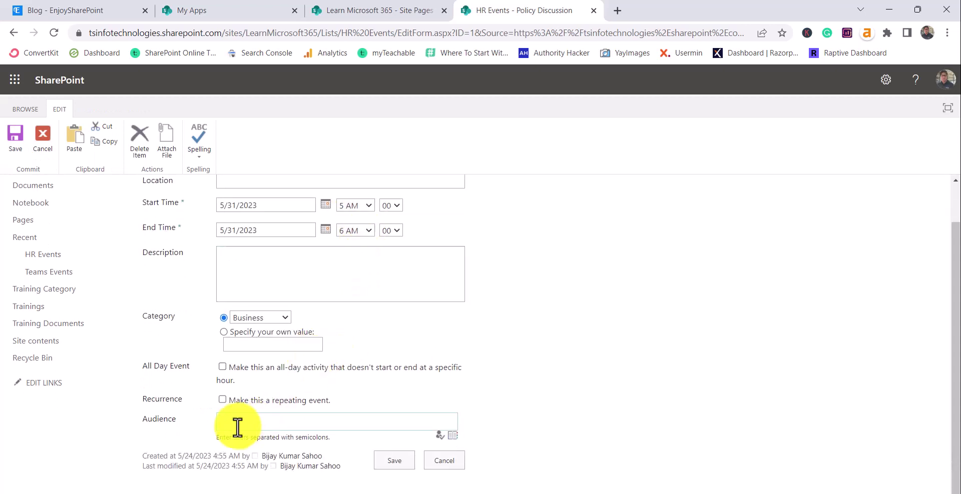
pyautogui.click(253, 423)
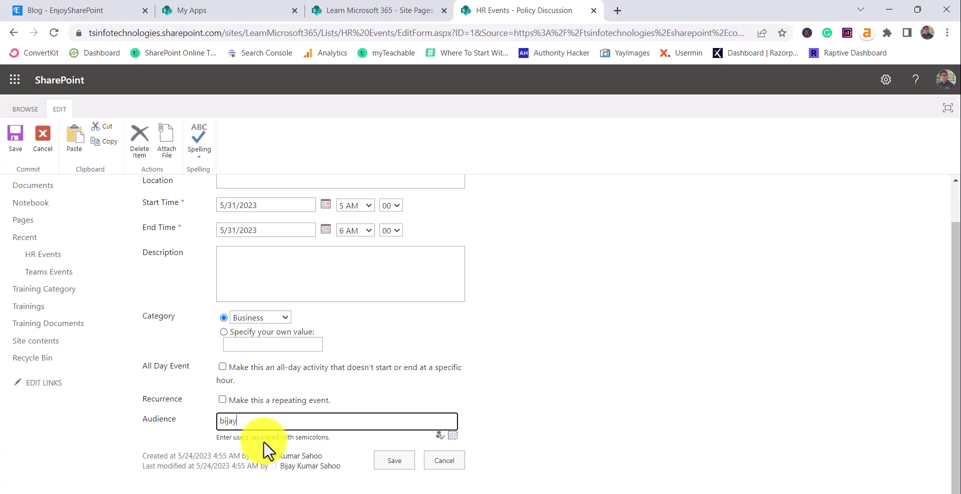
pyautogui.click(453, 435)
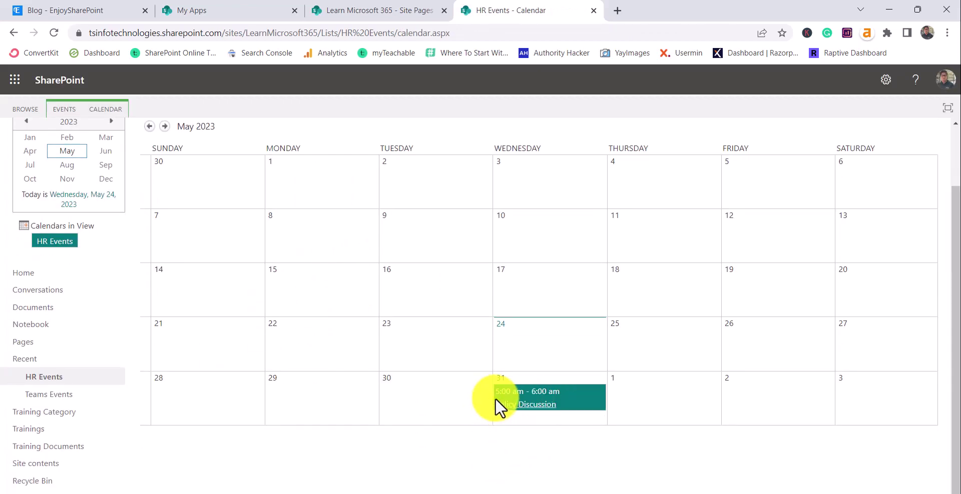
# Open the EventWP page from the Site Pages library and put it in edit mode
pyautogui.click(332, 9)
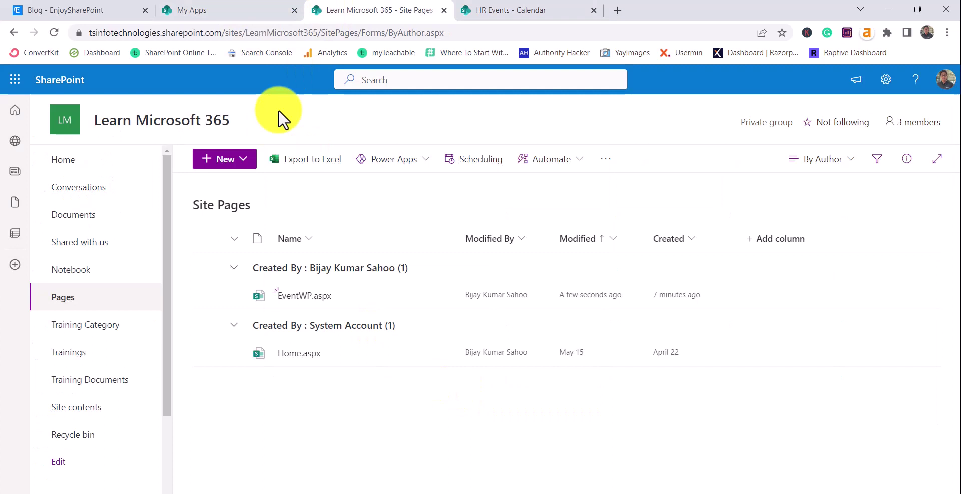
pyautogui.click(318, 306)
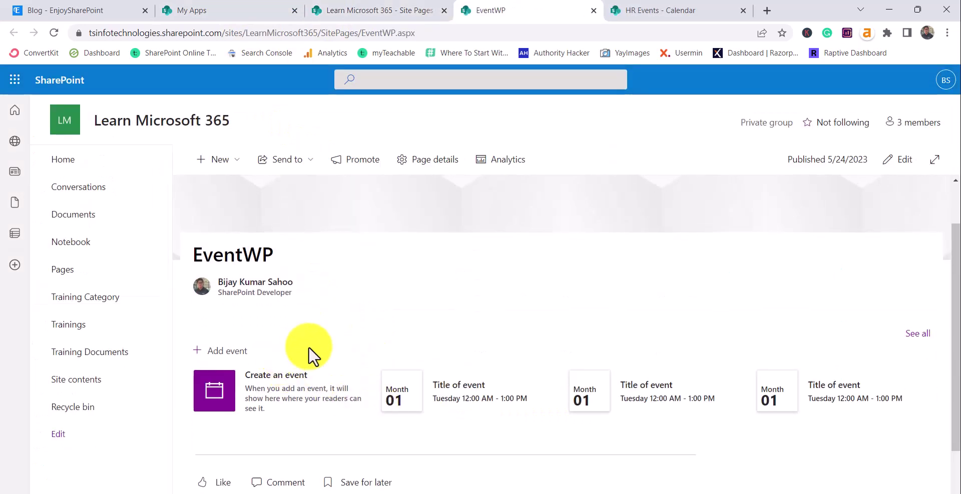
pyautogui.scroll(2, 296, 373)
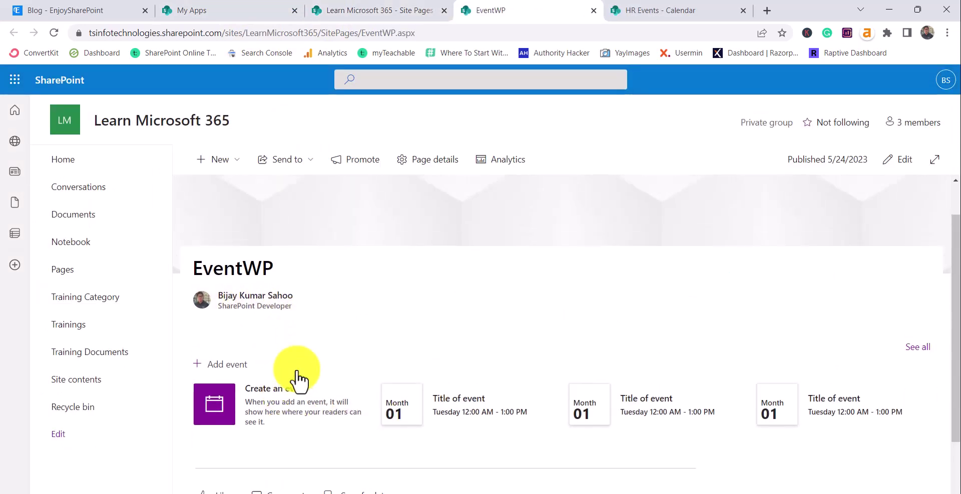
pyautogui.click(898, 160)
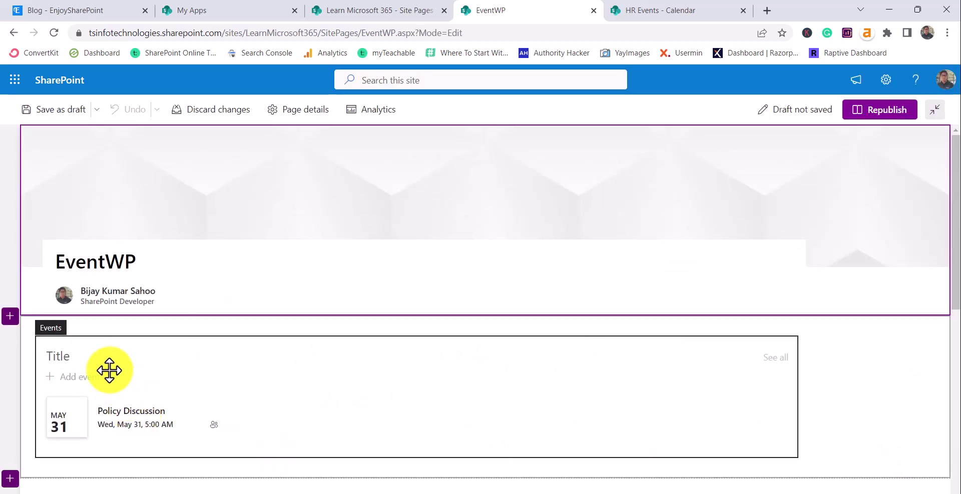
# Check the layout and audience targeting settings of the Events web part and republish the page
pyautogui.click(112, 370)
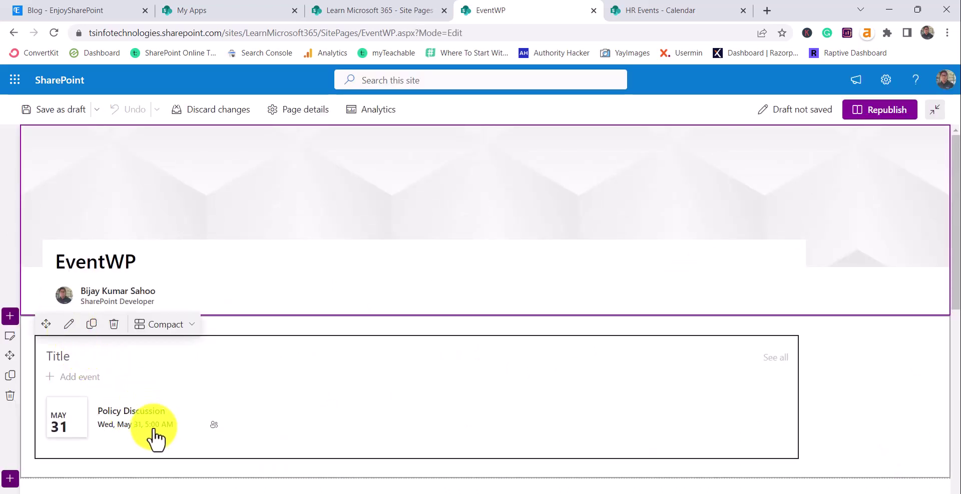
pyautogui.click(69, 325)
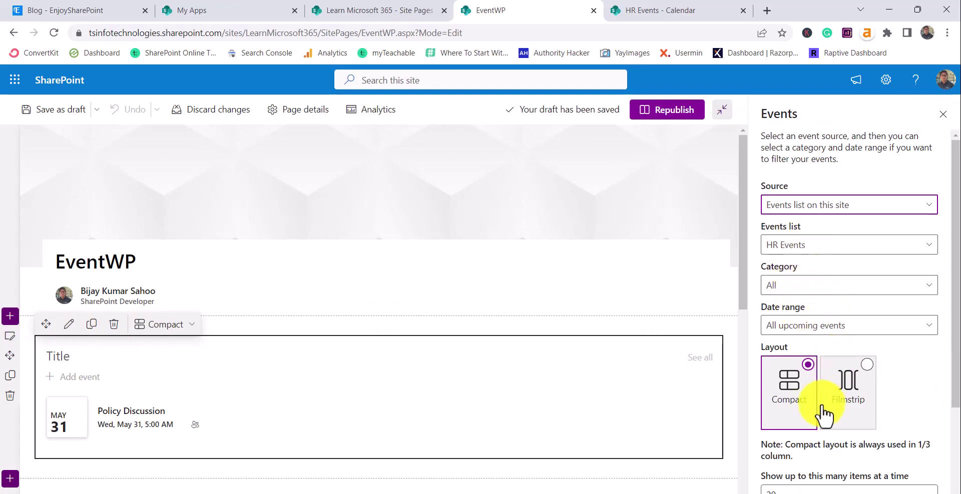
pyautogui.scroll(-3, 814, 427)
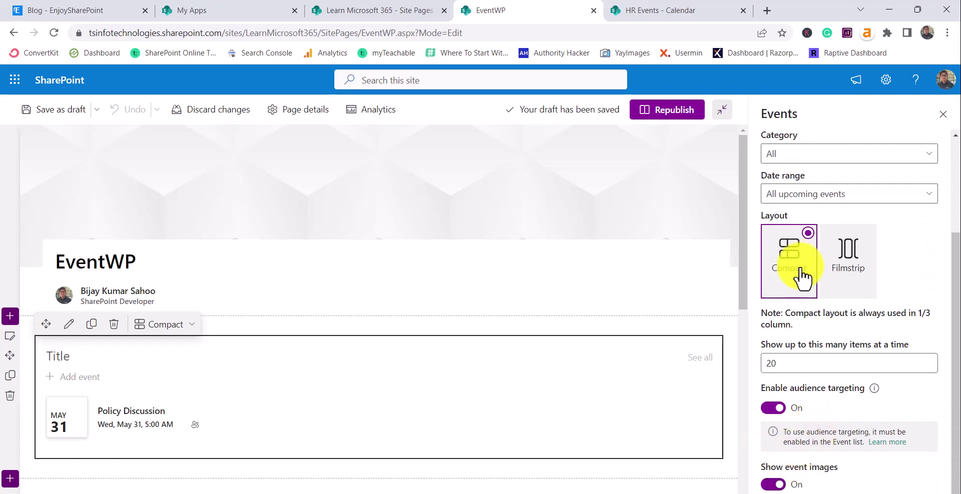
pyautogui.scroll(3, 800, 272)
pyautogui.click(681, 117)
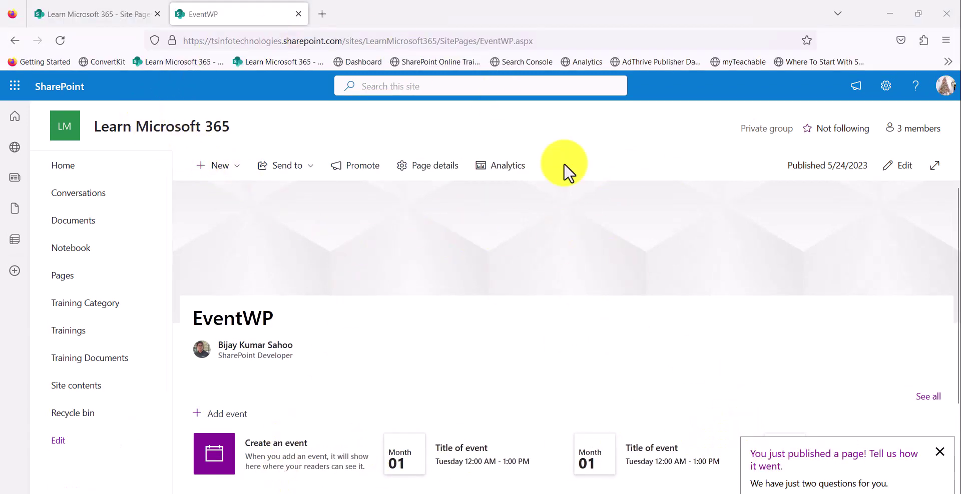
# Check which account is signed in on the EventWP page in Firefox
pyautogui.click(945, 87)
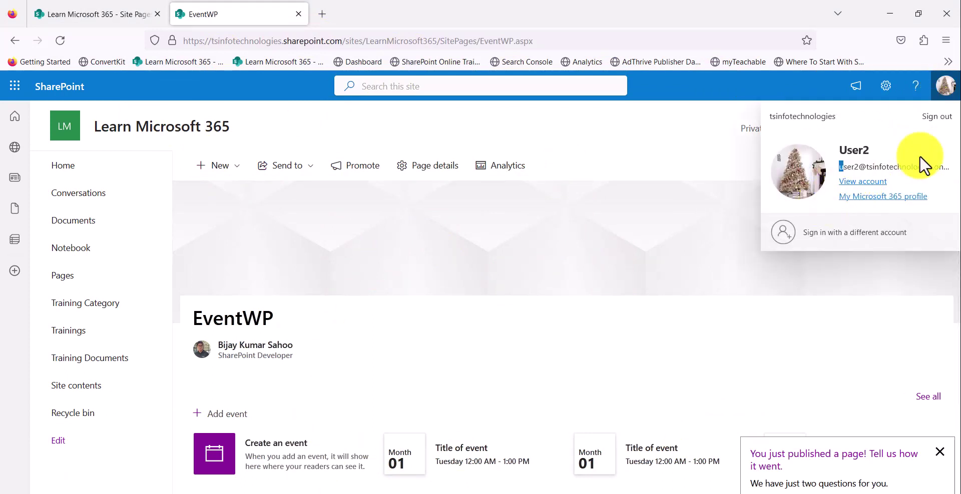
pyautogui.click(647, 255)
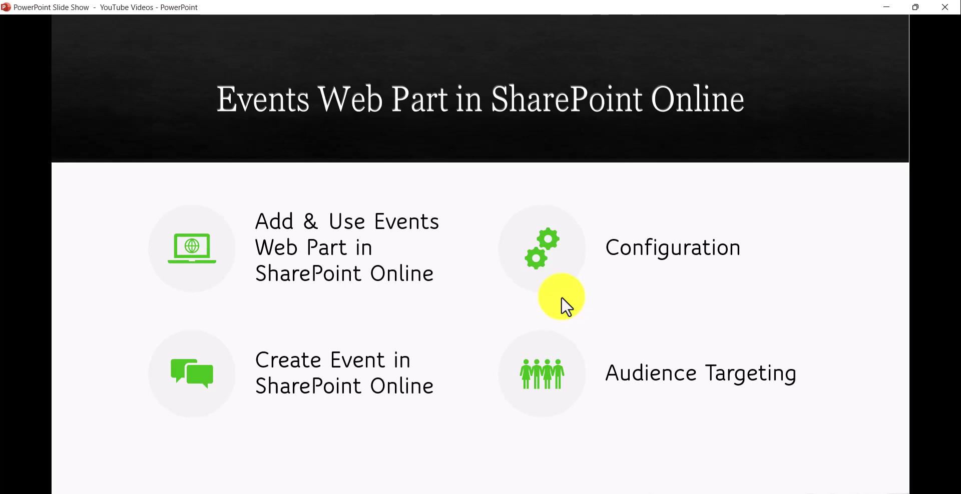
pyautogui.click(561, 296)
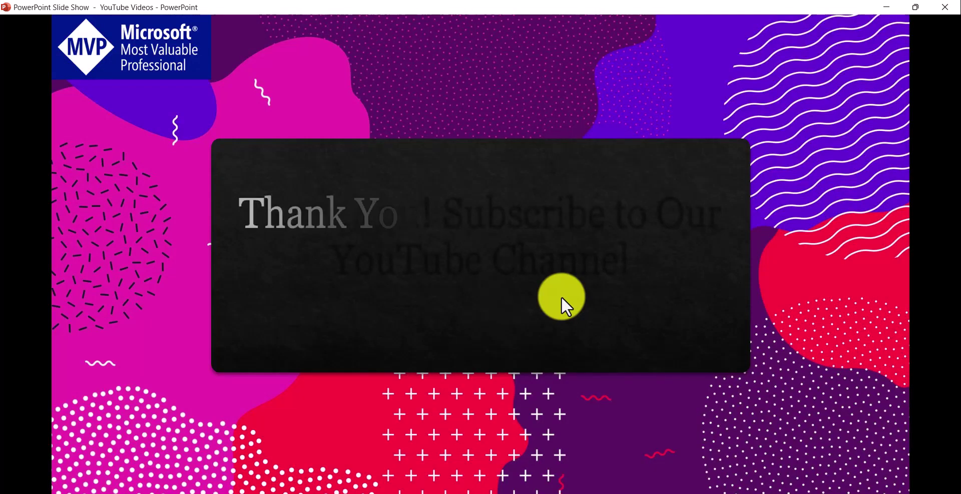